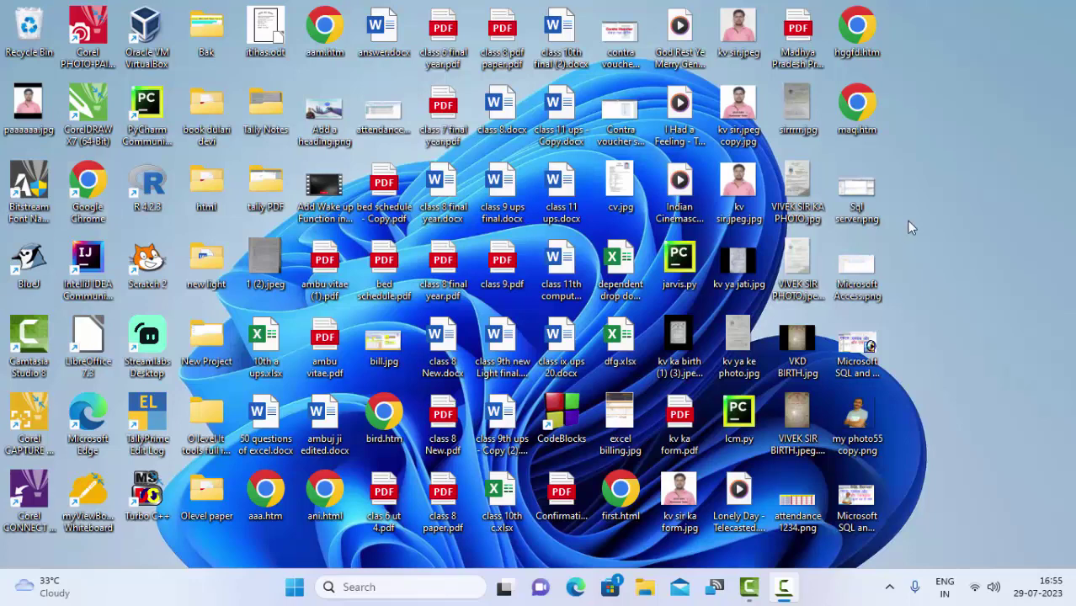
# Step: Refresh the Windows 11 desktop from its context menu and bring up the Start menu
pyautogui.rightClick(937, 99)
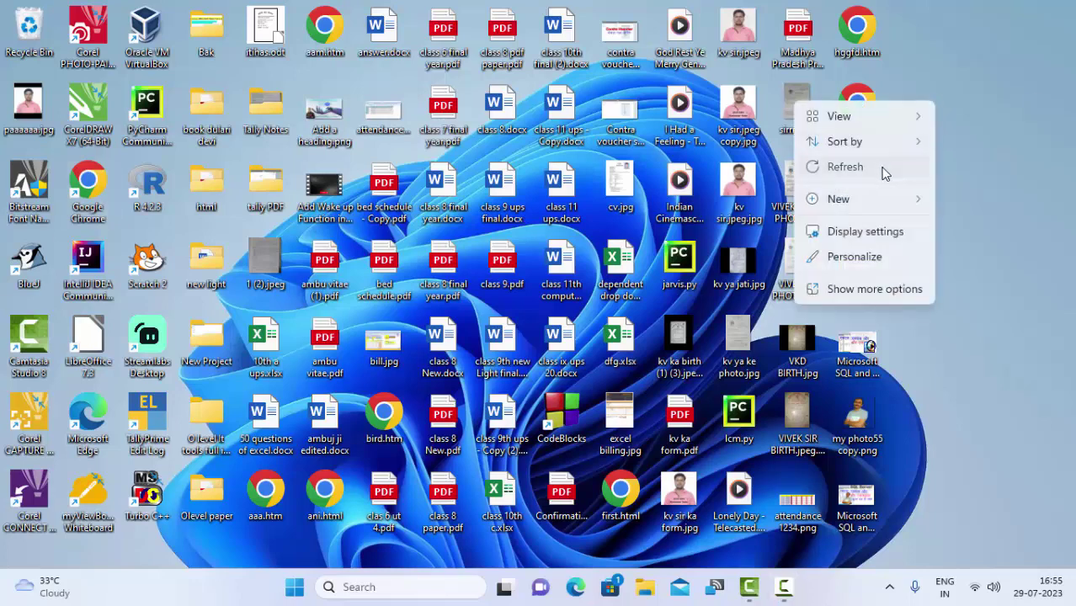
pyautogui.rightClick(1030, 97)
pyautogui.click(934, 162)
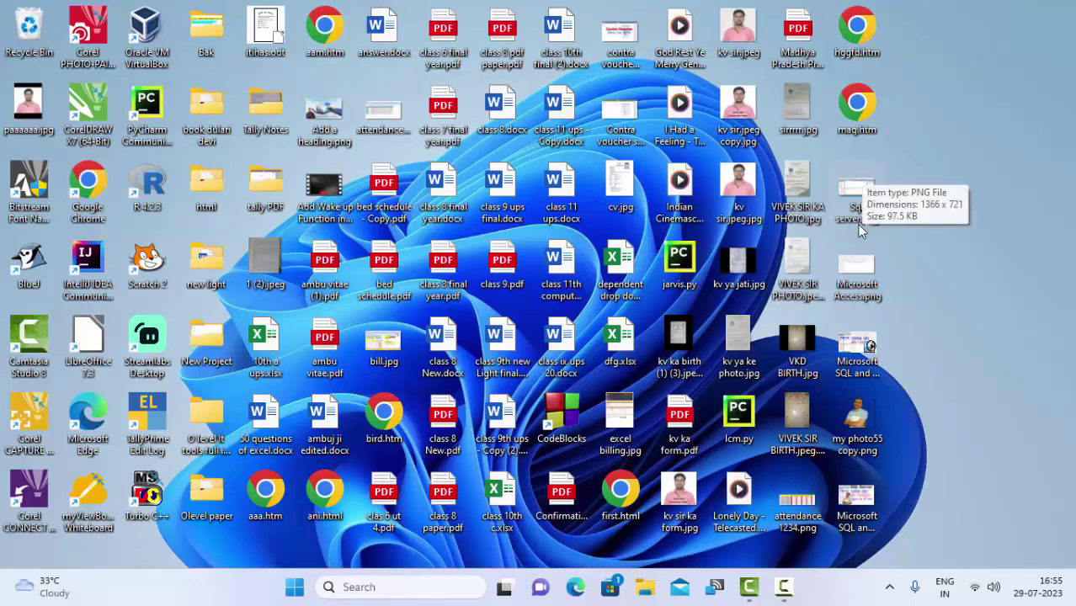
pyautogui.click(297, 587)
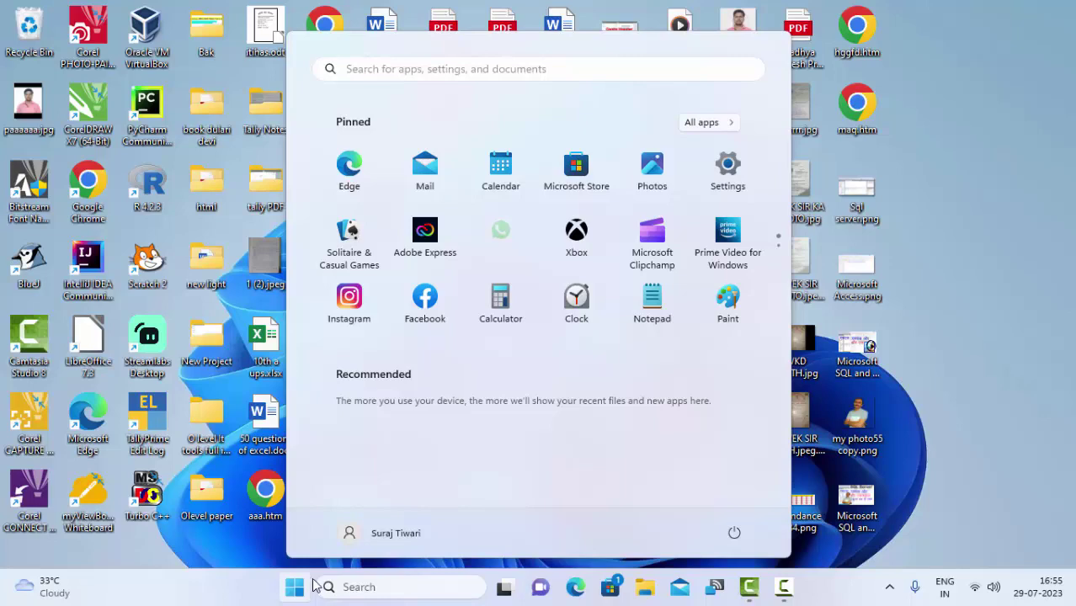
# Step: Launch Access 2007 by searching 'acc' and create the blank database Database154.accdb
pyautogui.write('acc')
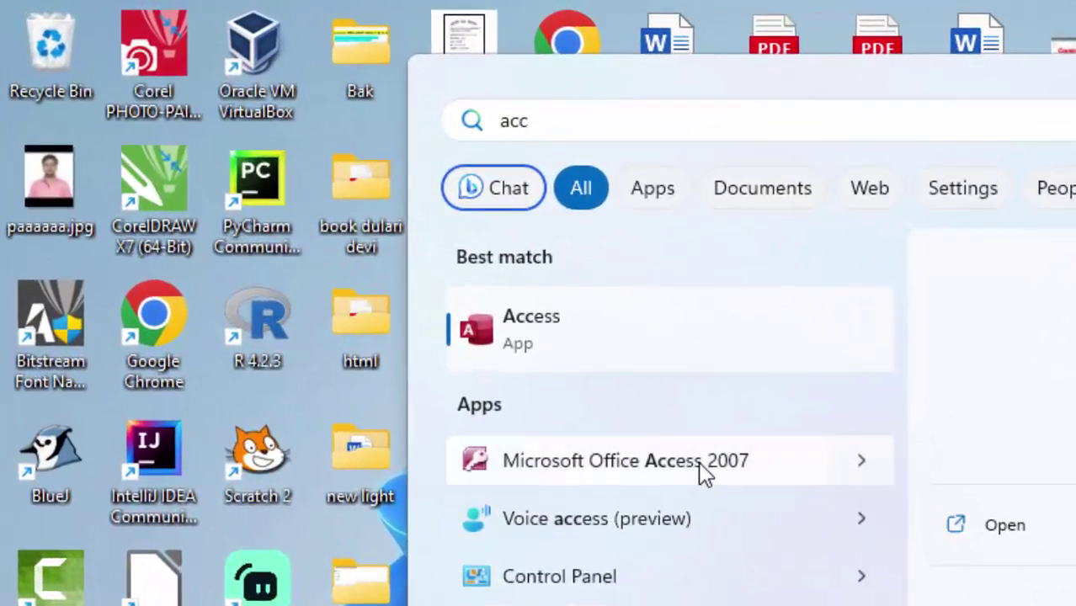
pyautogui.click(699, 465)
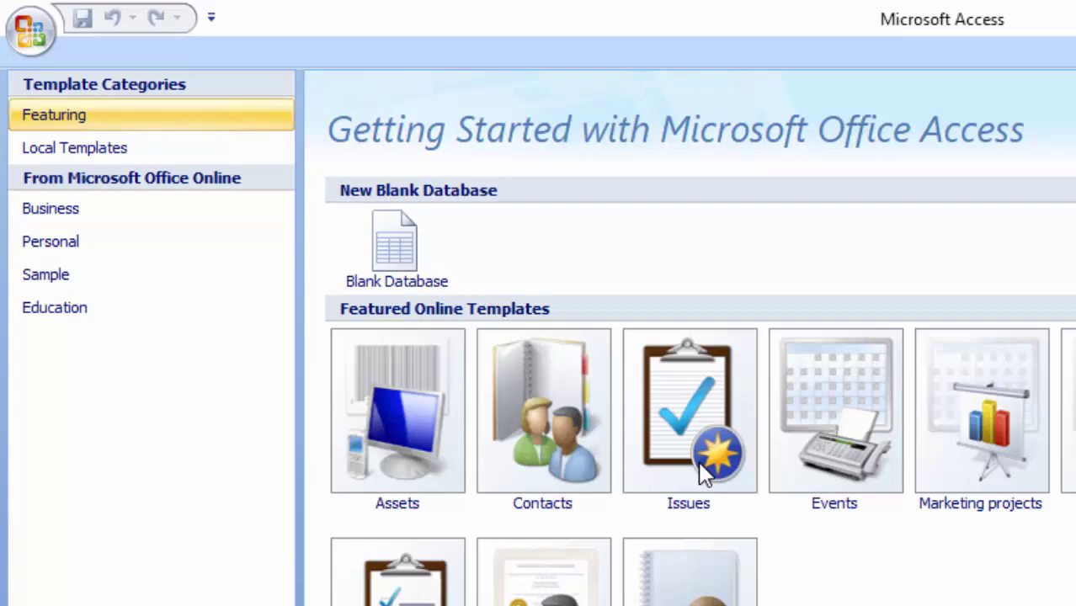
pyautogui.click(366, 244)
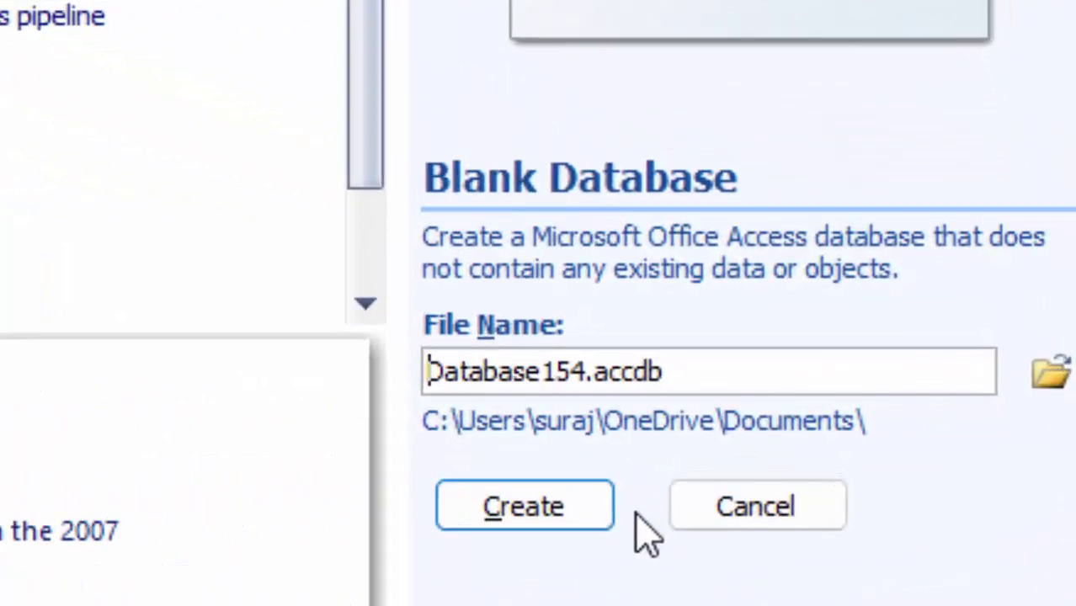
pyautogui.click(594, 515)
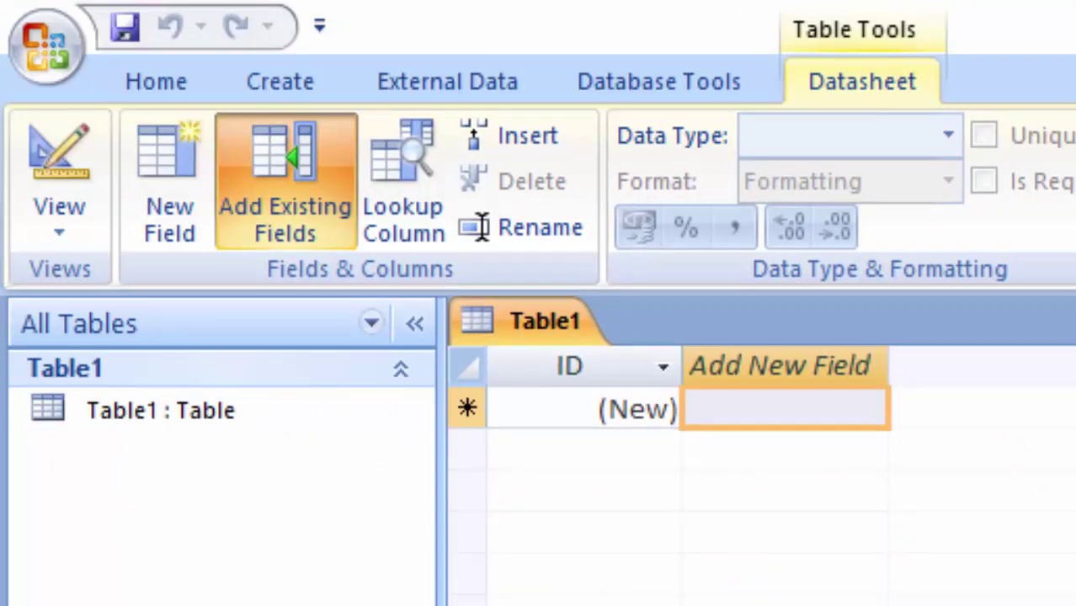
# Step: Close the empty Table1 datasheet
pyautogui.click(59, 229)
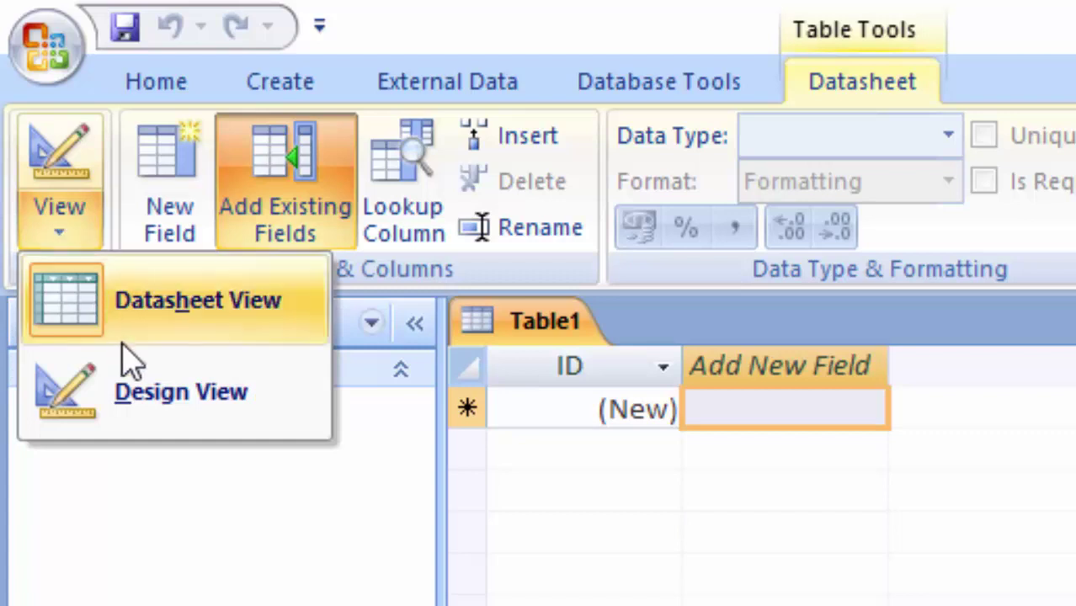
pyautogui.click(172, 397)
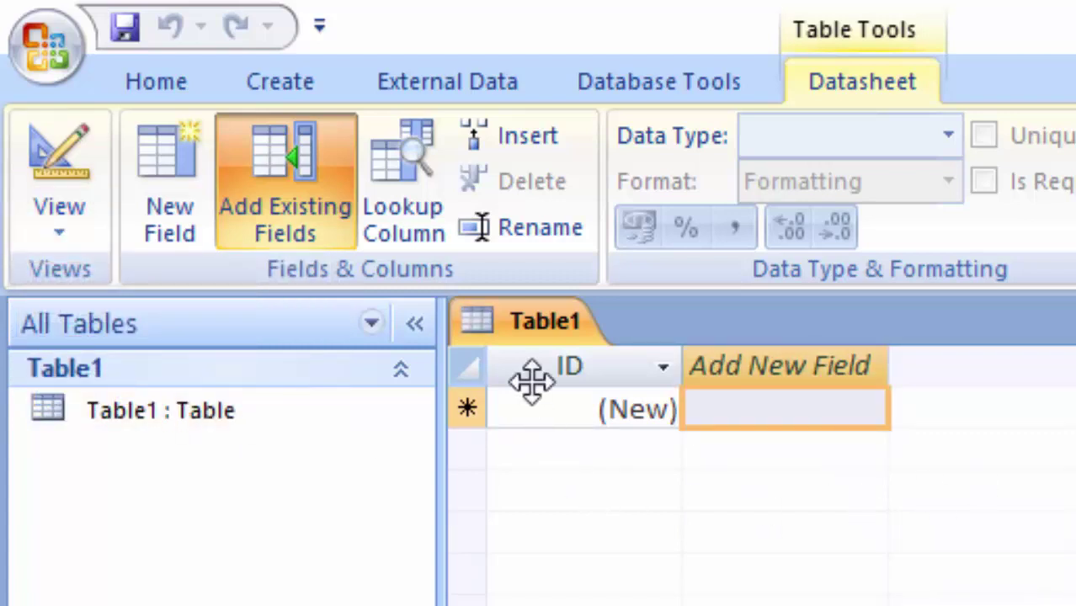
pyautogui.rightClick(536, 334)
pyautogui.click(654, 390)
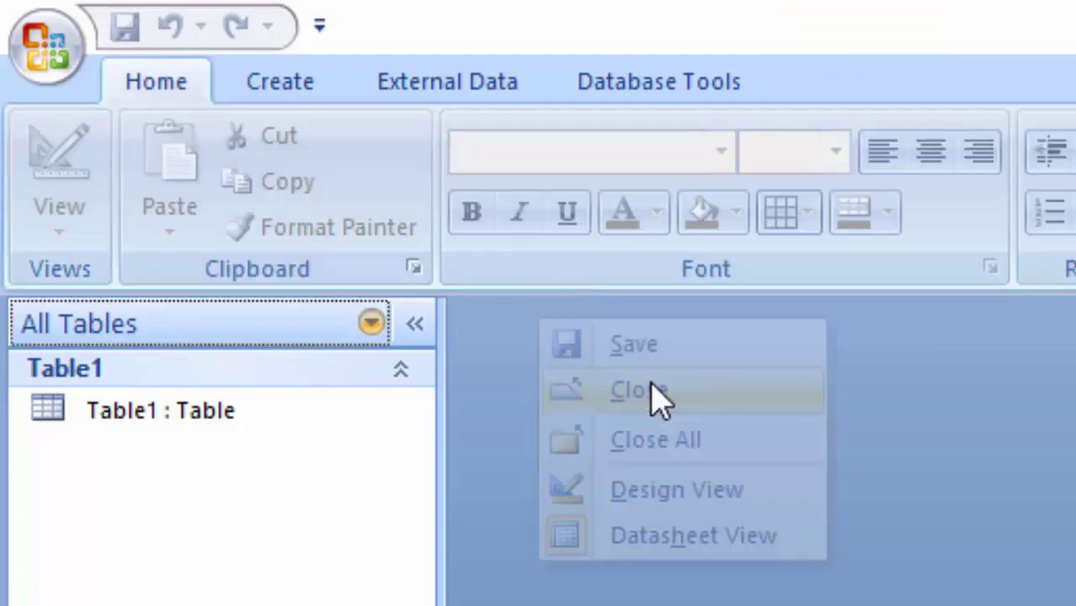
# Step: Start a Query Design with no tables, switch to SQL view and clear 'SELECT;'
pyautogui.click(116, 36)
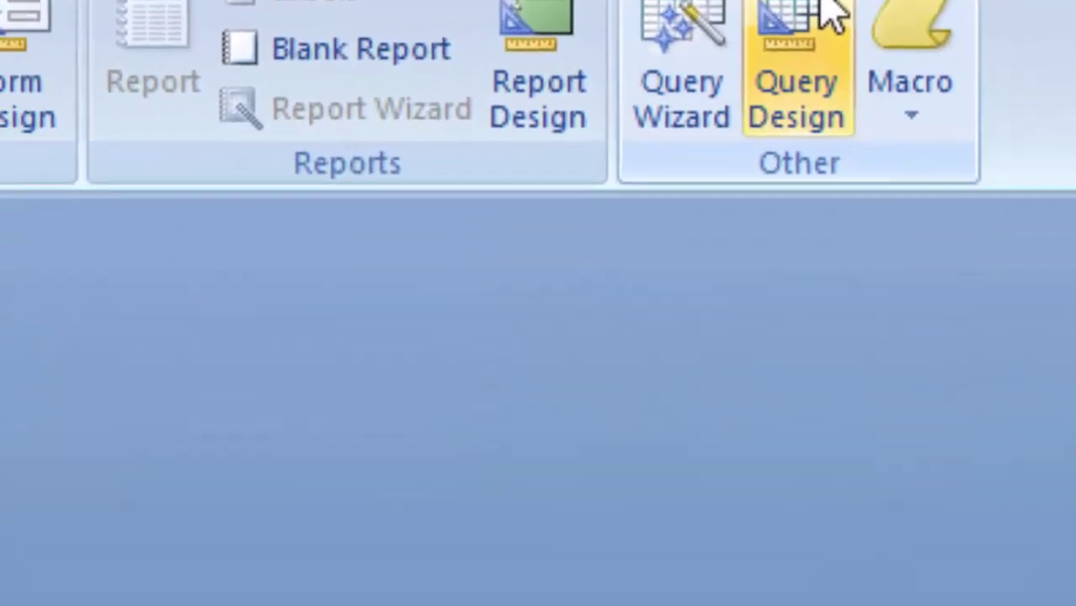
pyautogui.click(667, 69)
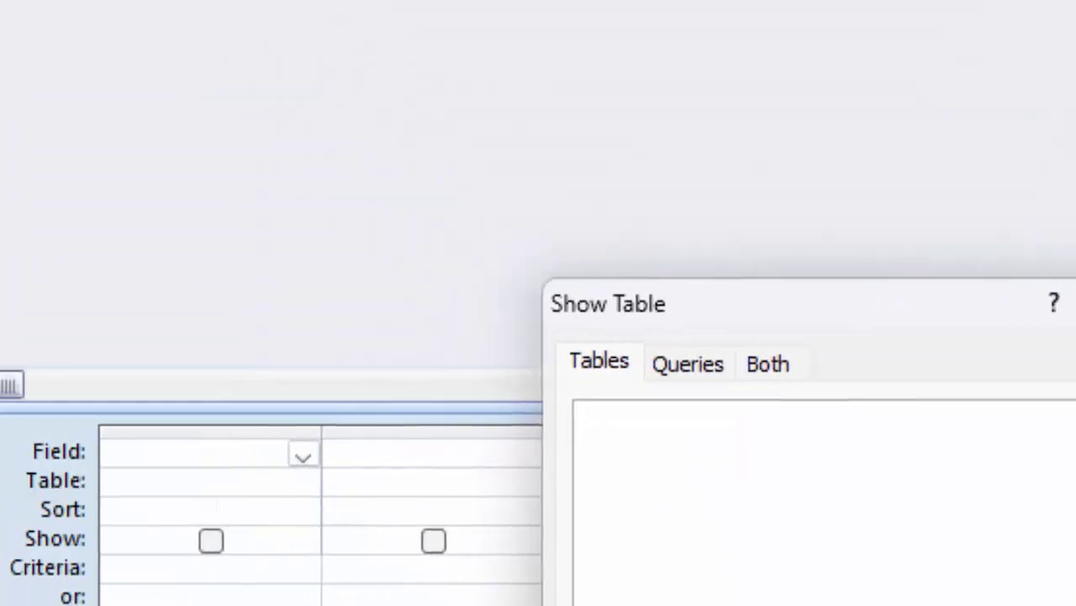
pyautogui.click(834, 546)
pyautogui.click(53, 139)
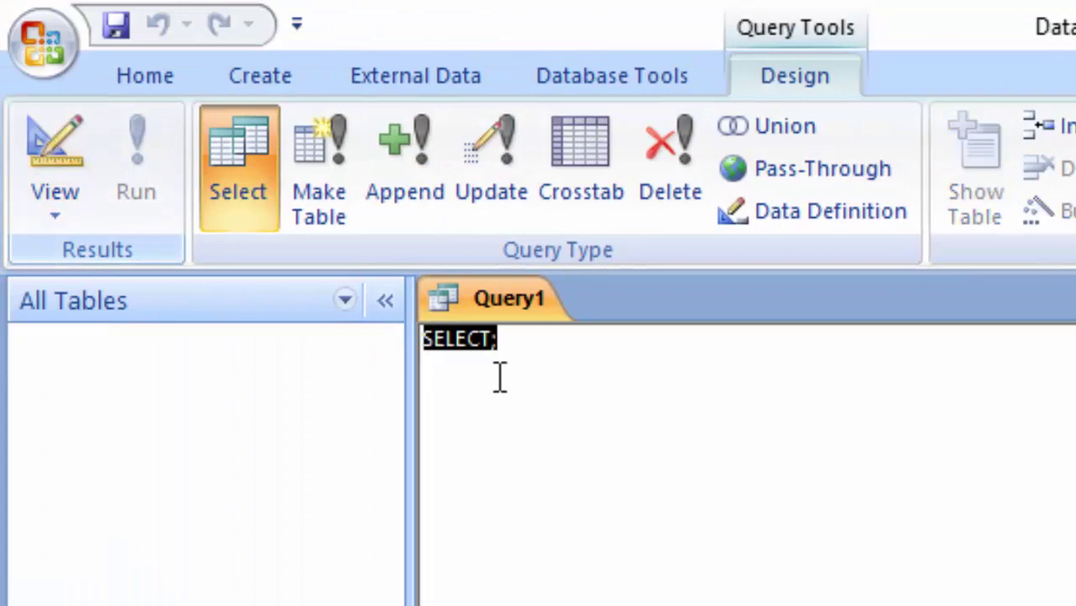
pyautogui.press('Delete')
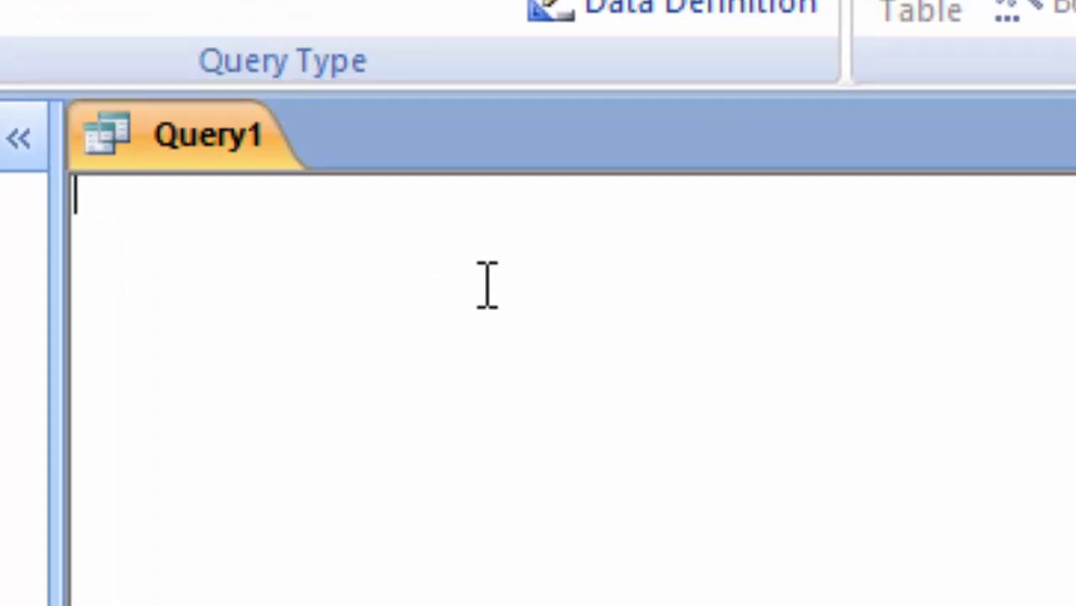
# Step: Type 'create table ProductManagement(Name_of_Product ' in the SQL editor, correcting the typos
pyautogui.write('create ')
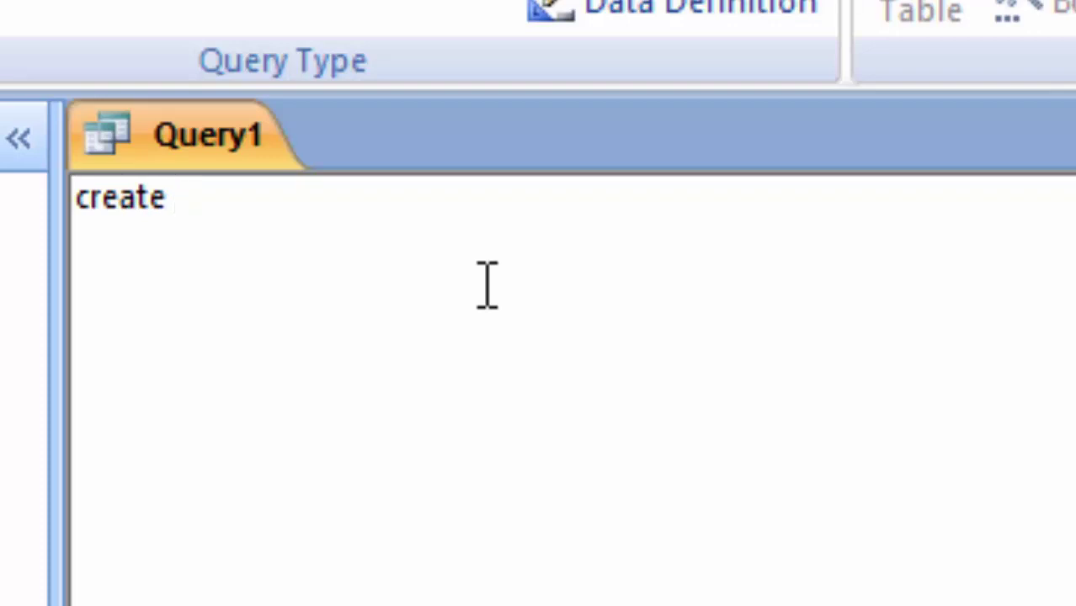
pyautogui.write('table')
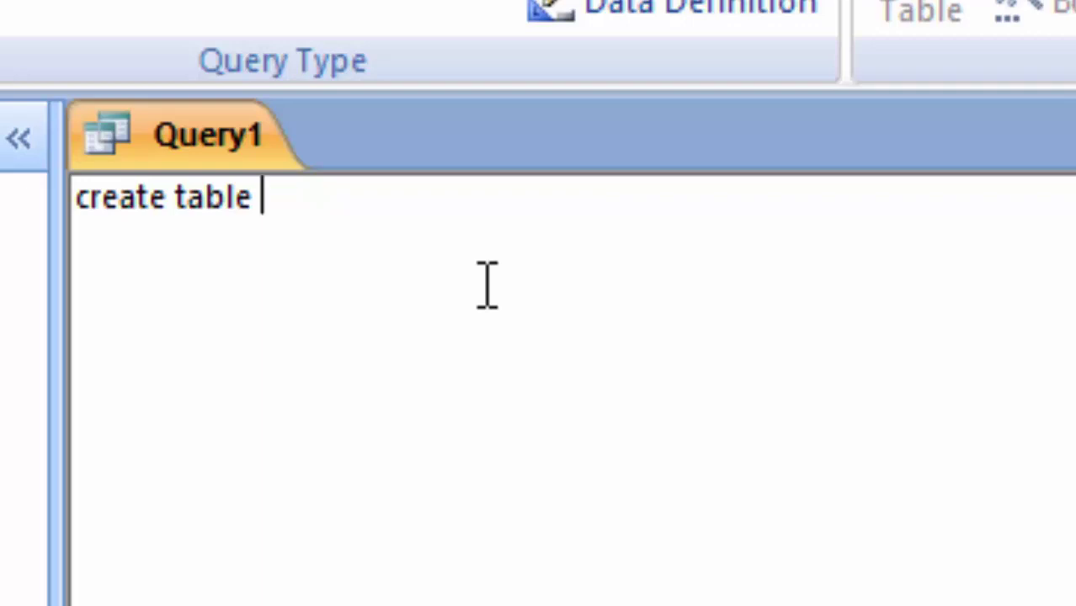
pyautogui.write('Produc')
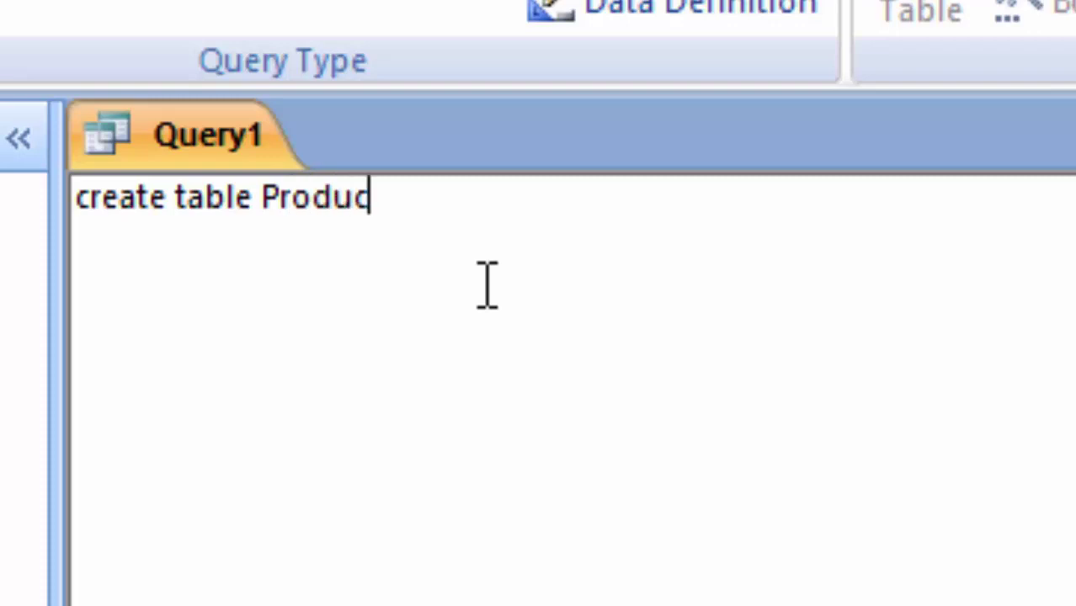
pyautogui.write('tMana')
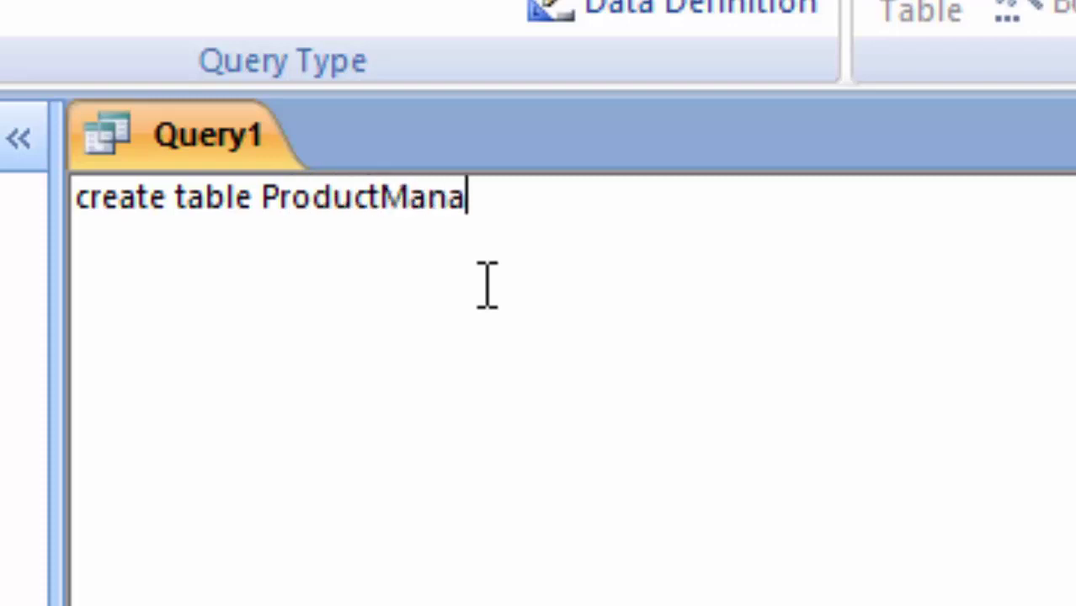
pyautogui.write('gemnt')
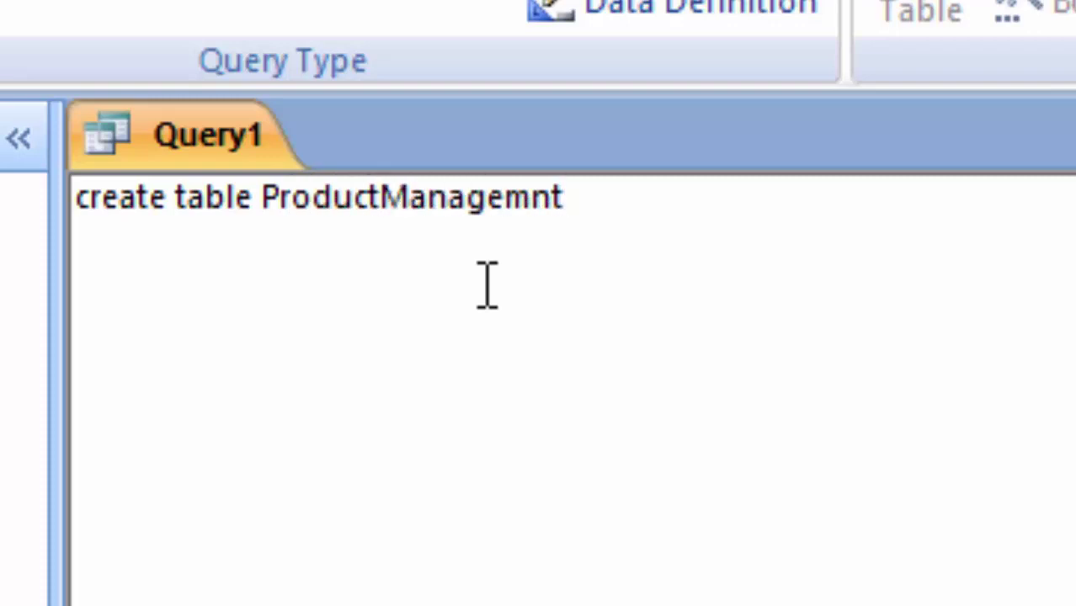
pyautogui.write('(')
pyautogui.press('BackSpace')
pyautogui.press('BackSpace')
pyautogui.press('BackSpace')
pyautogui.press('BackSpace')
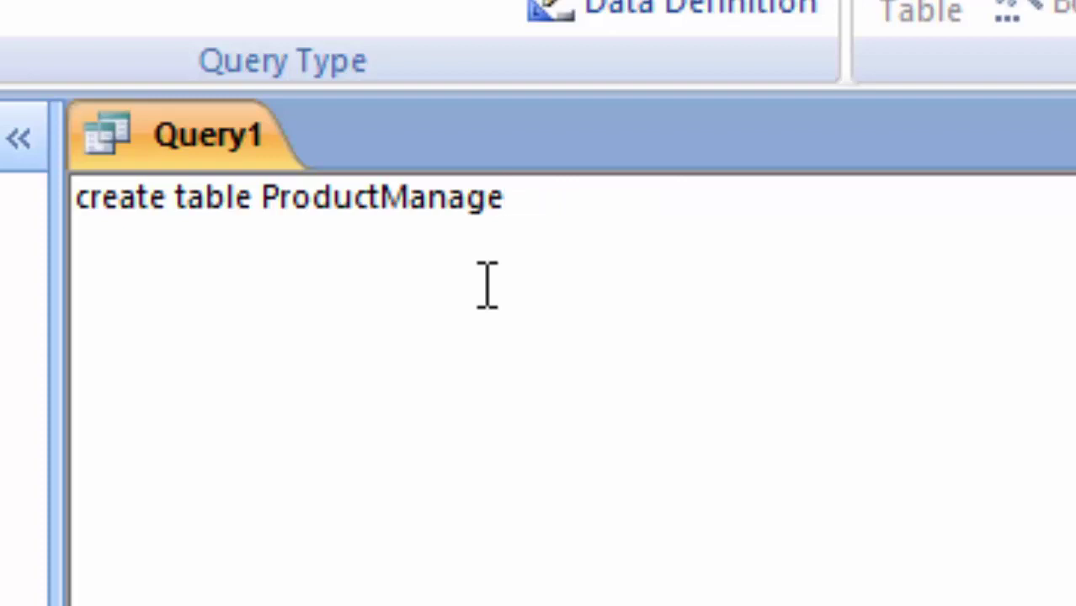
pyautogui.write('ment')
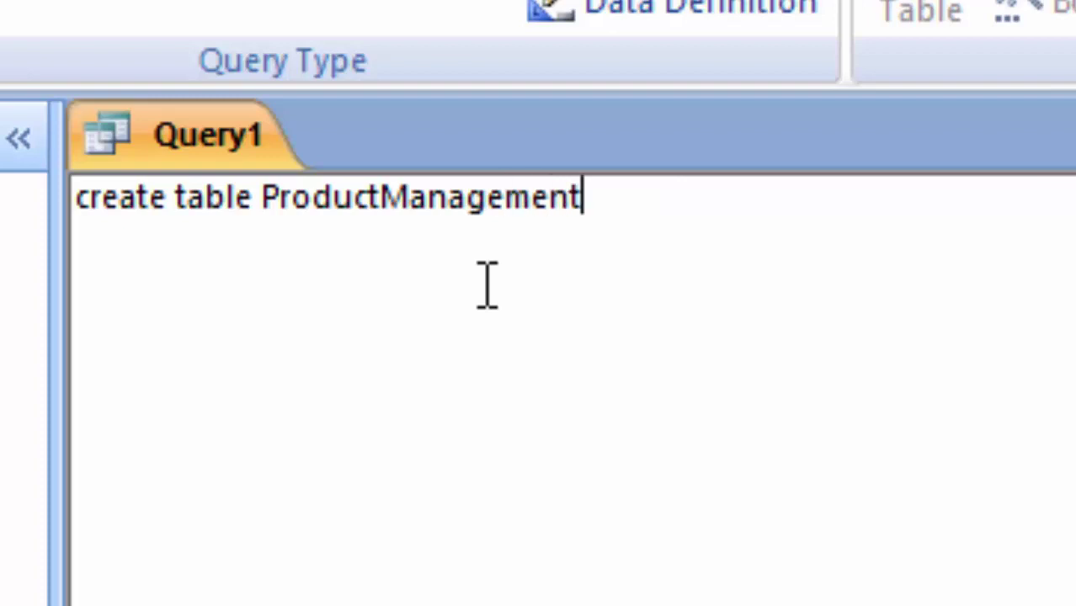
pyautogui.write('(')
pyautogui.write('Name_')
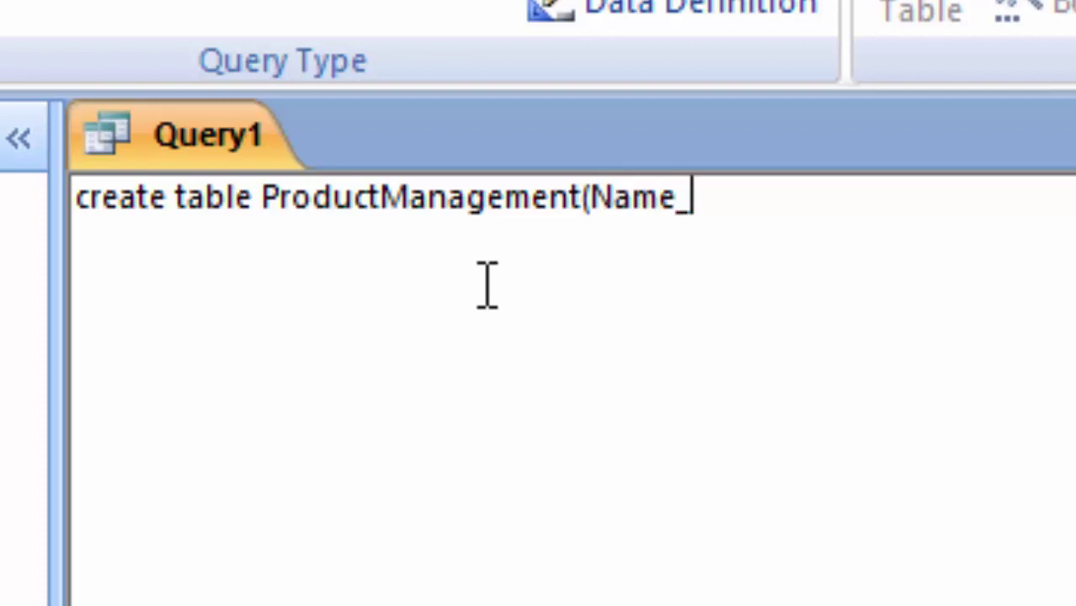
pyautogui.write('of_P')
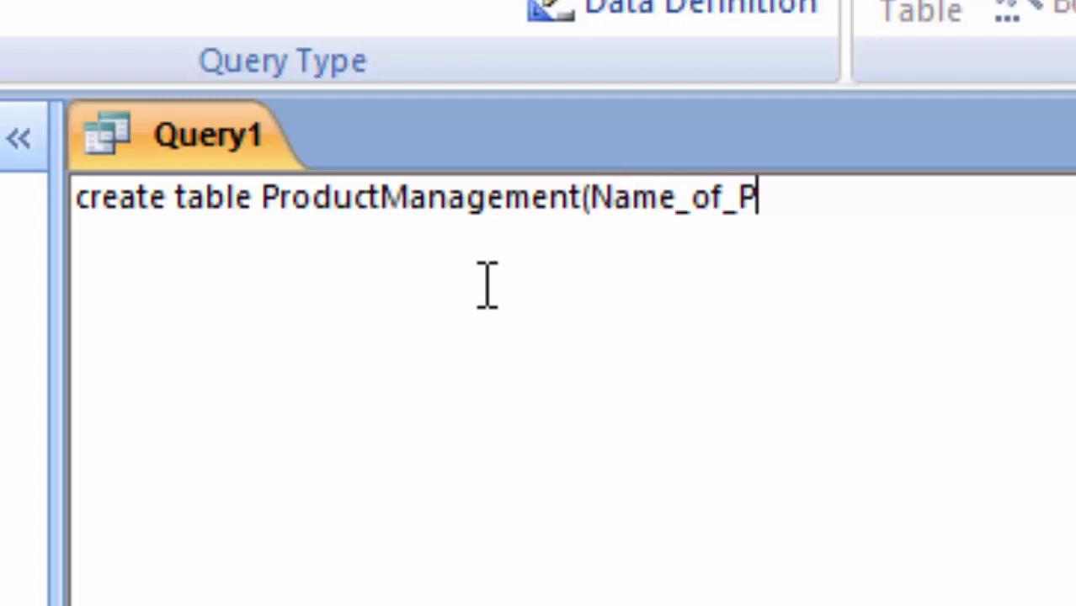
pyautogui.write('roduct')
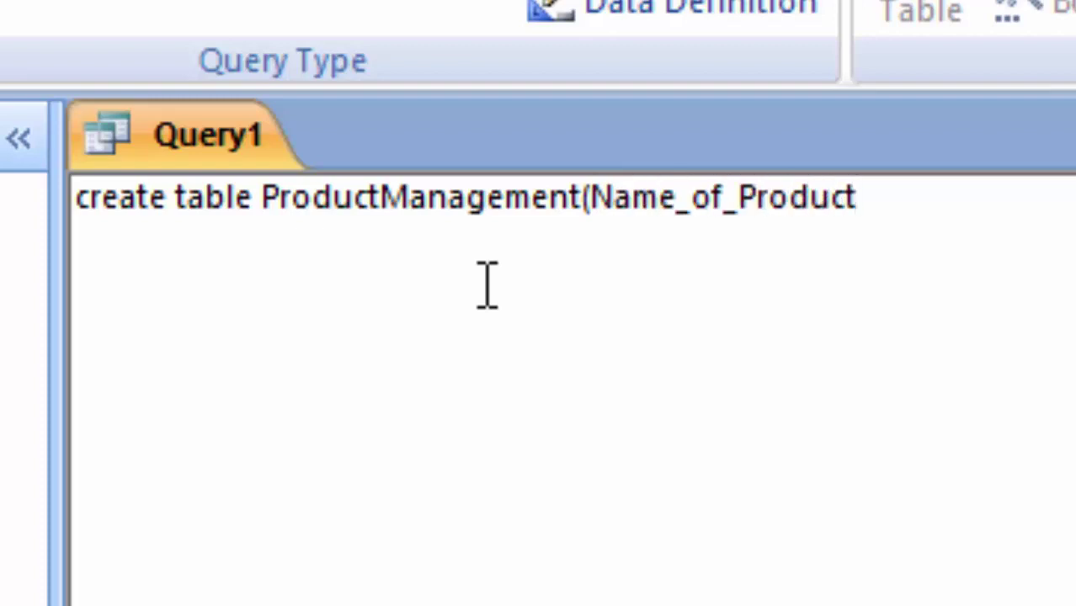
pyautogui.write(' text')
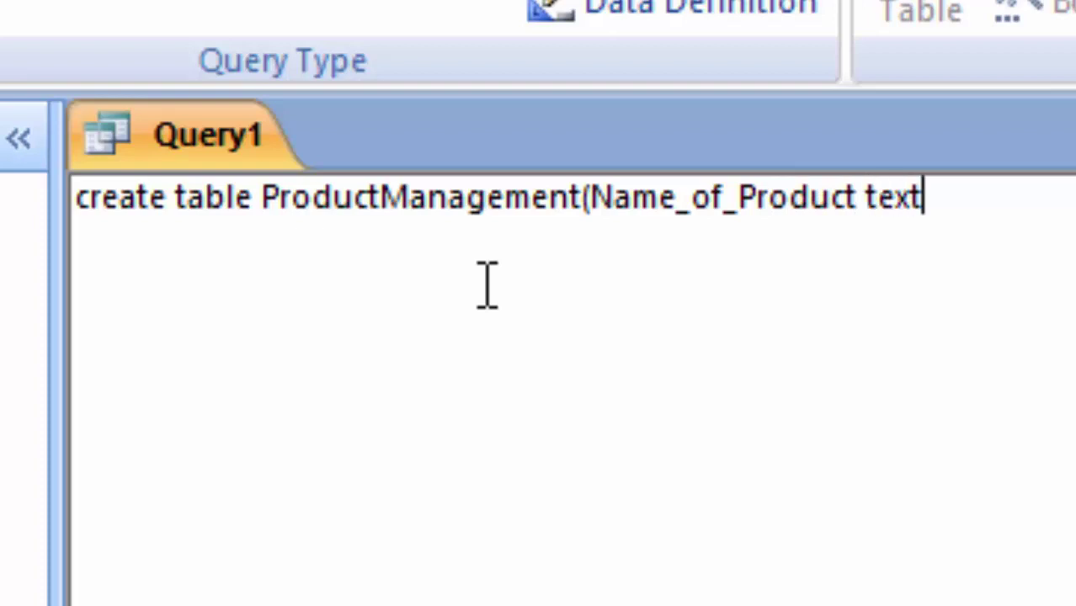
pyautogui.press('BackSpace')
pyautogui.press('BackSpace')
pyautogui.press('BackSpace')
pyautogui.press('BackSpace')
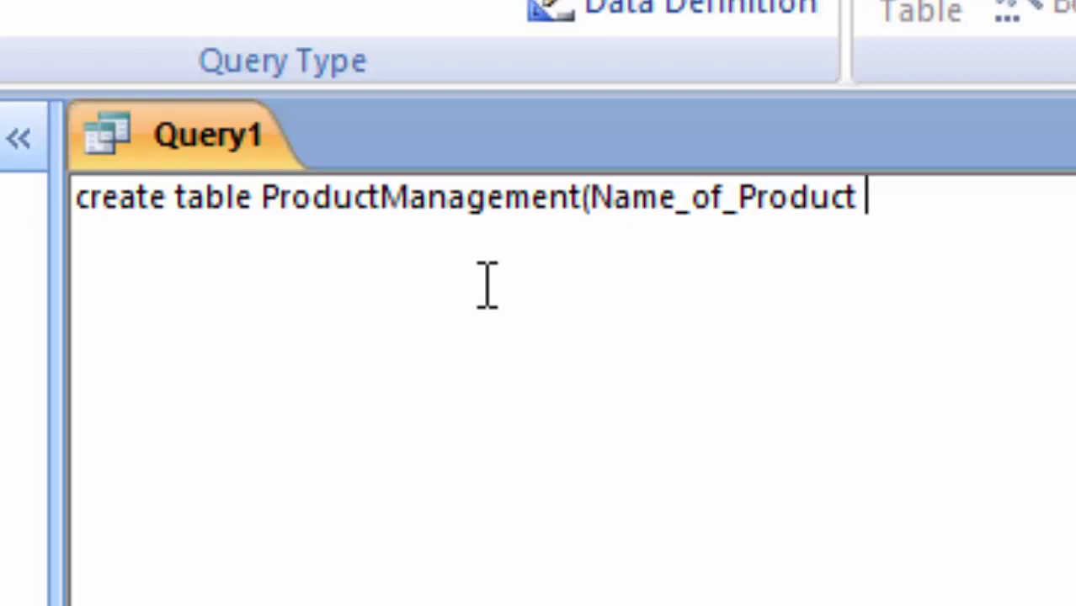
# Step: Declare Name_of_Product as char(20), highlighting the (20) length to point it out
pyautogui.write('char(')
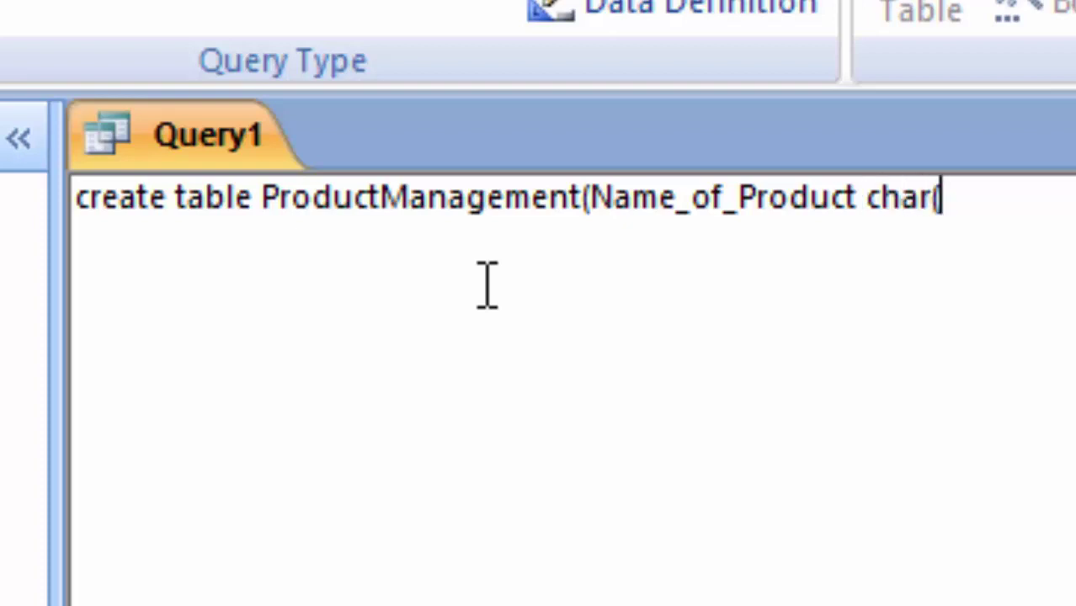
pyautogui.write('5')
pyautogui.press('BackSpace')
pyautogui.write('20')
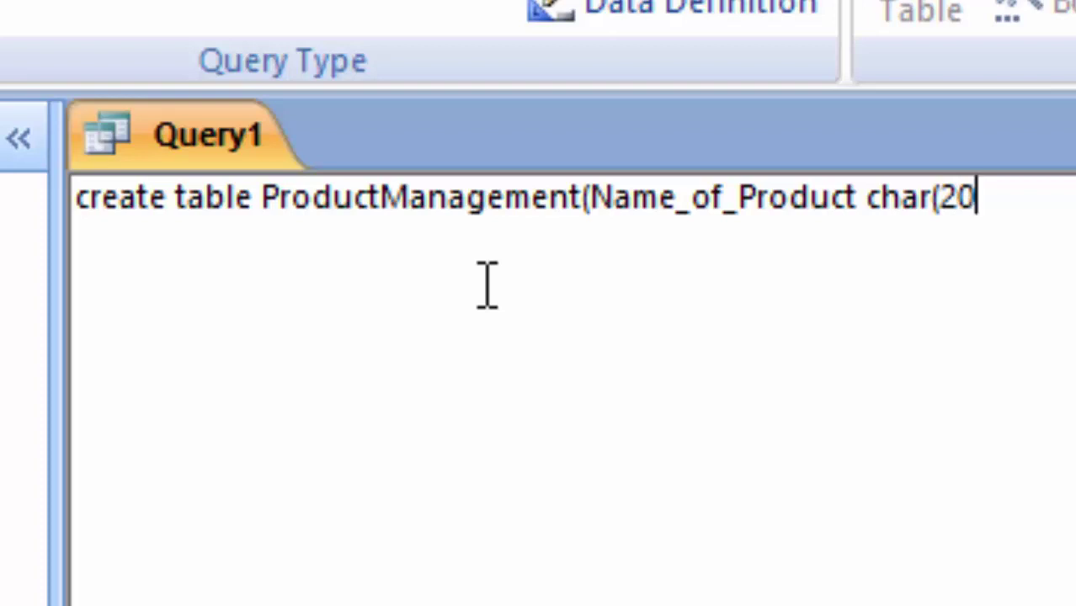
pyautogui.write(')')
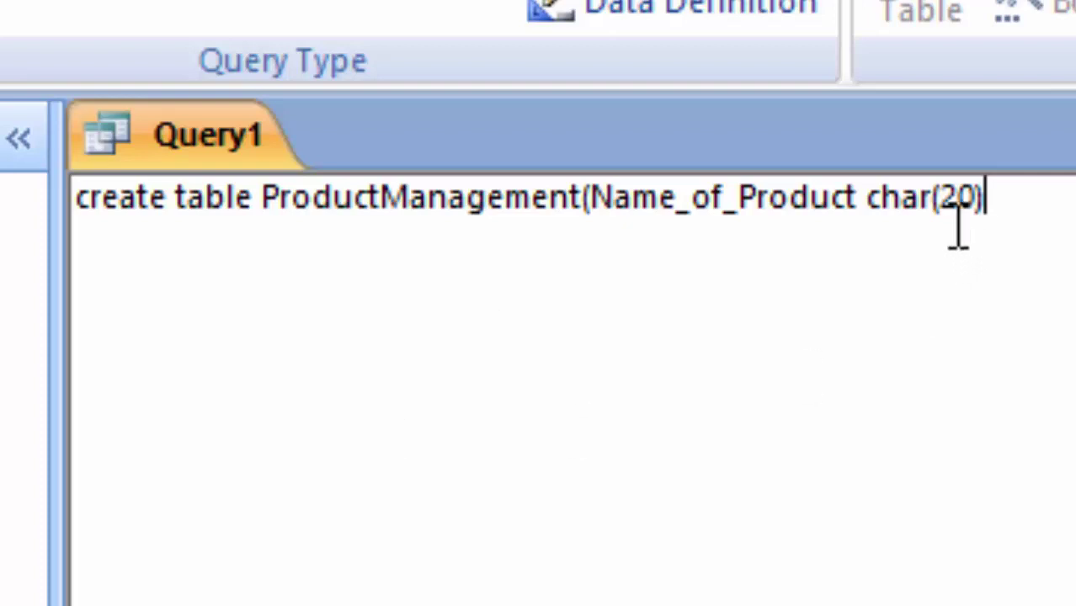
pyautogui.moveTo(933, 202); pyautogui.dragTo(999, 208)
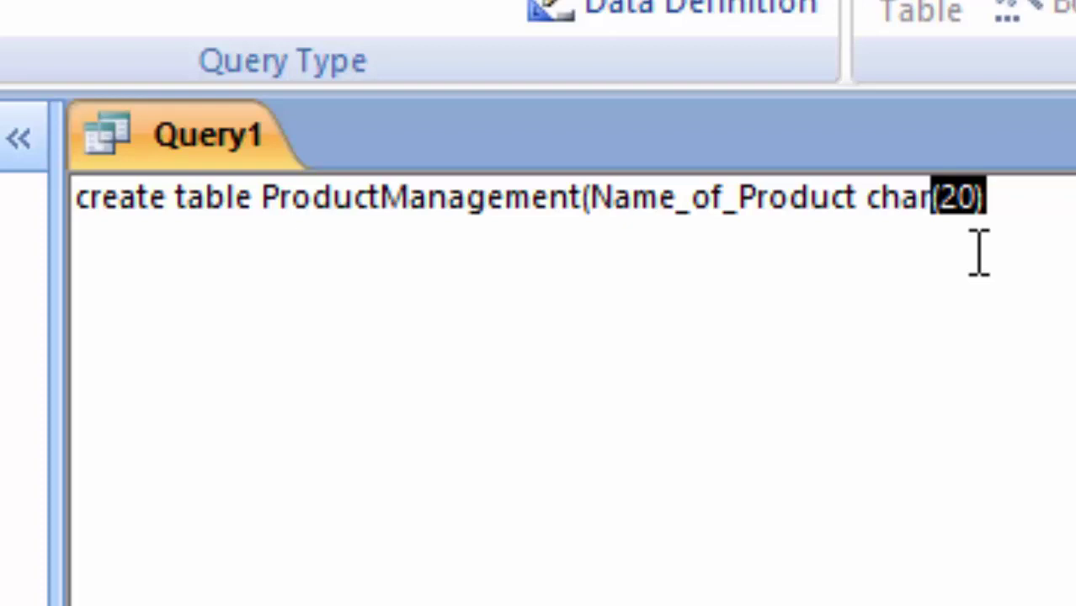
pyautogui.click(1006, 206)
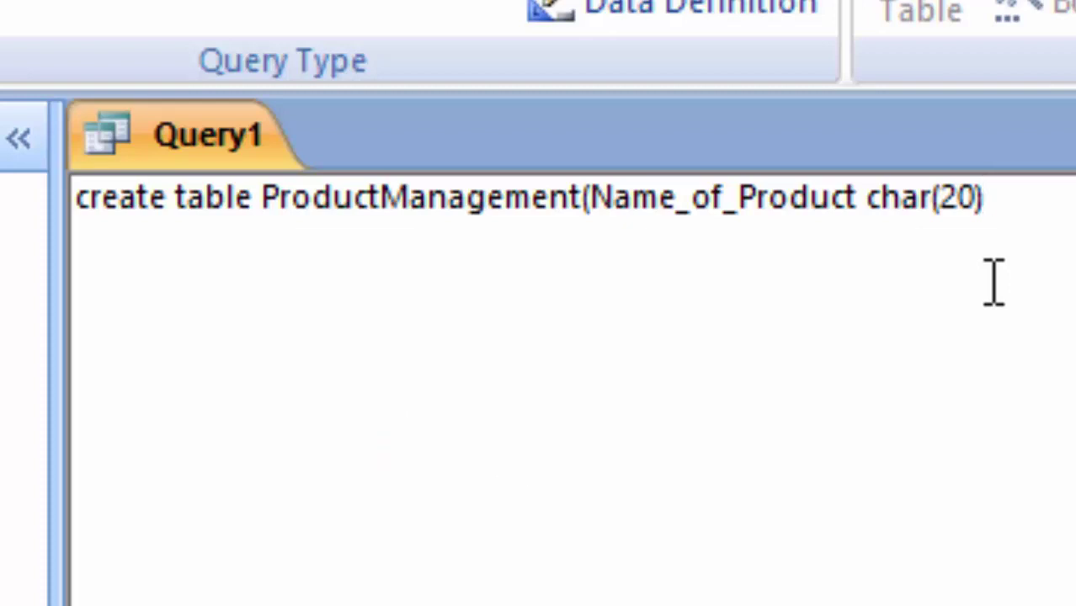
# Step: Append ',Price float,Unit float);' after char(20) to finish the statement
pyautogui.write(',P')
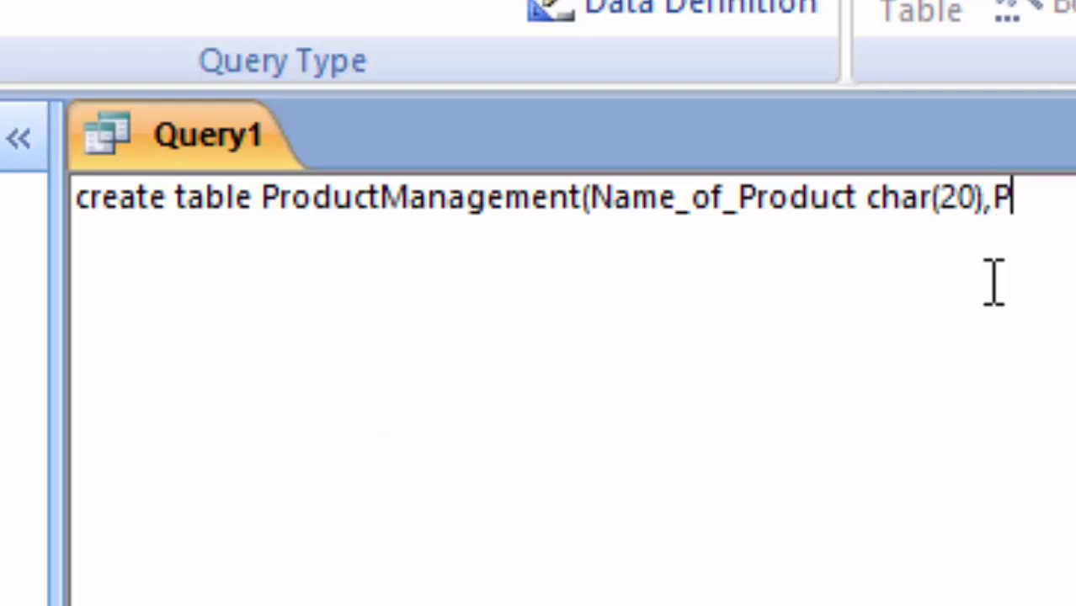
pyautogui.write('rie')
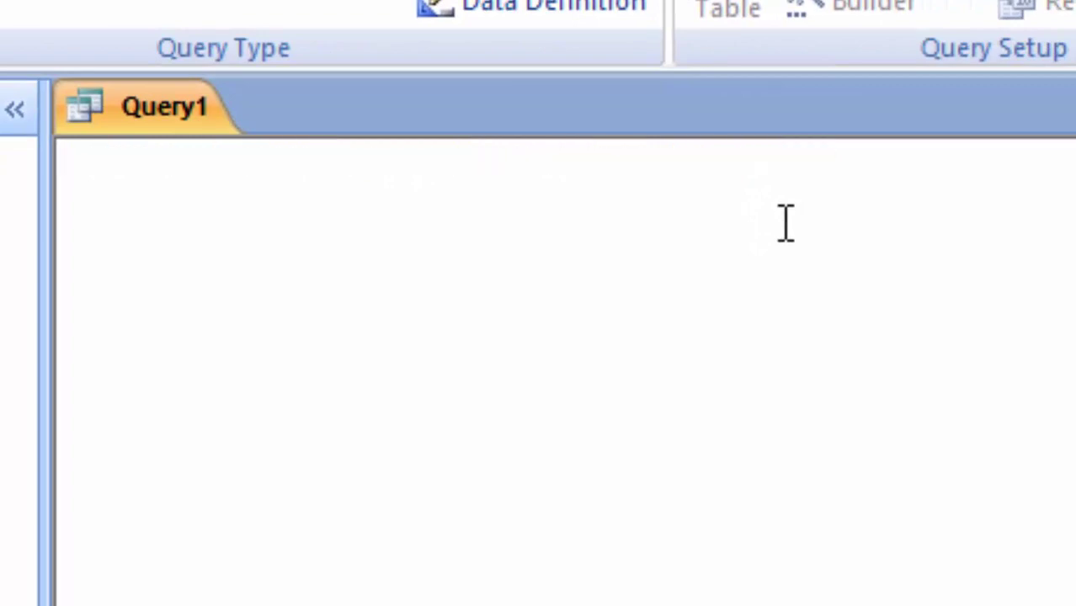
pyautogui.write('ce')
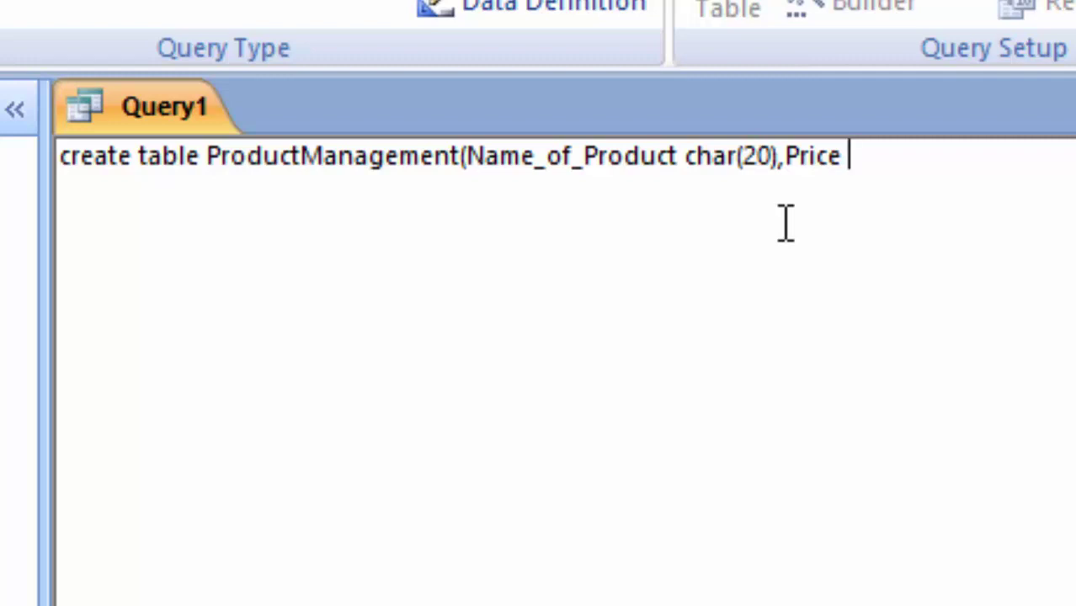
pyautogui.write(' i')
pyautogui.press('BackSpace')
pyautogui.write('float')
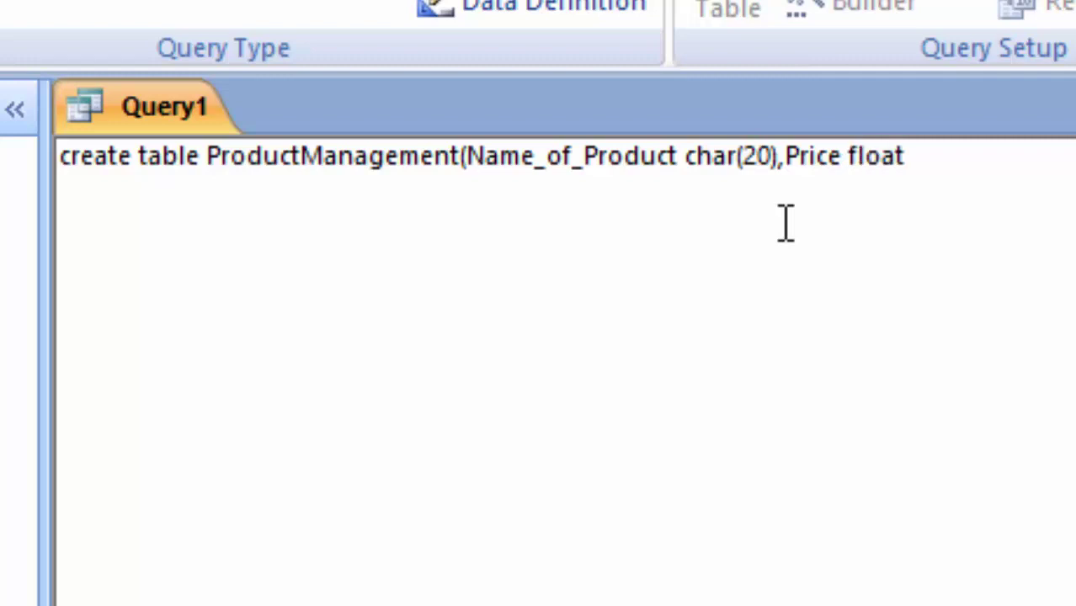
pyautogui.write(',')
pyautogui.write('U')
pyautogui.write('nit')
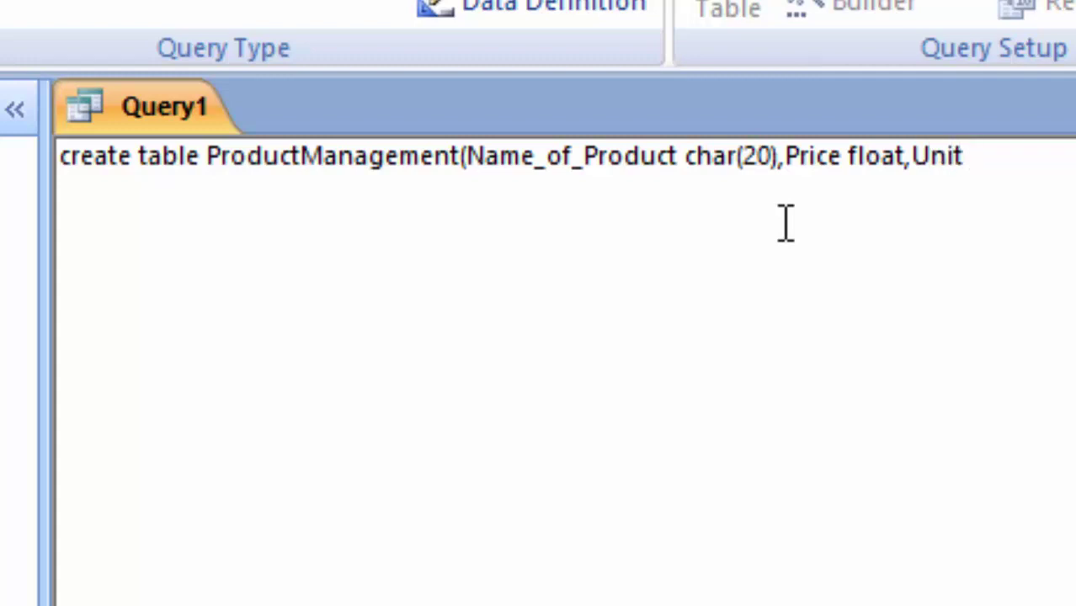
pyautogui.write(' float')
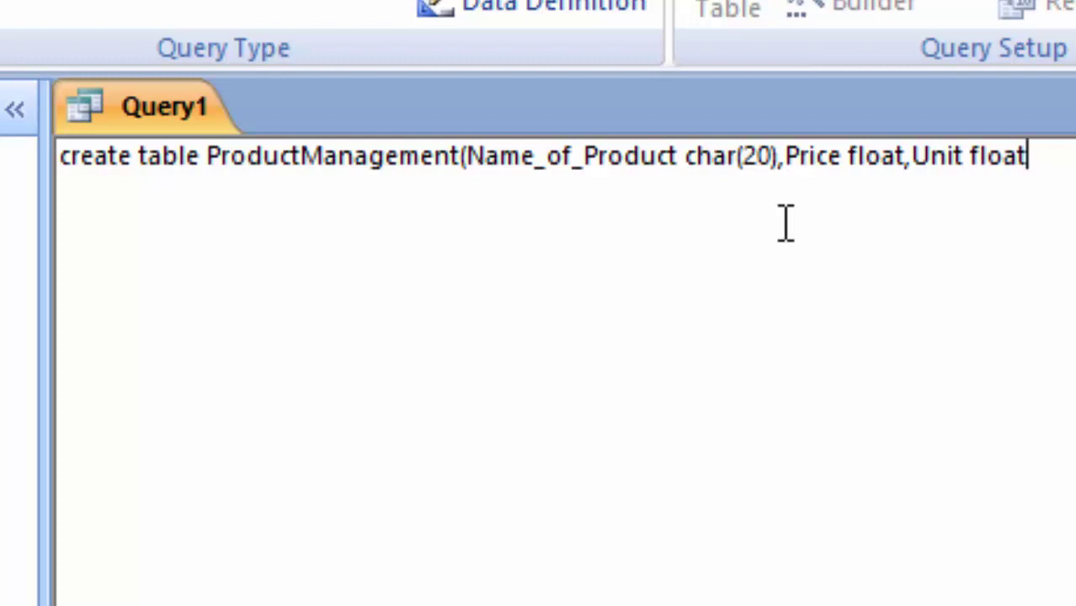
pyautogui.write(');')
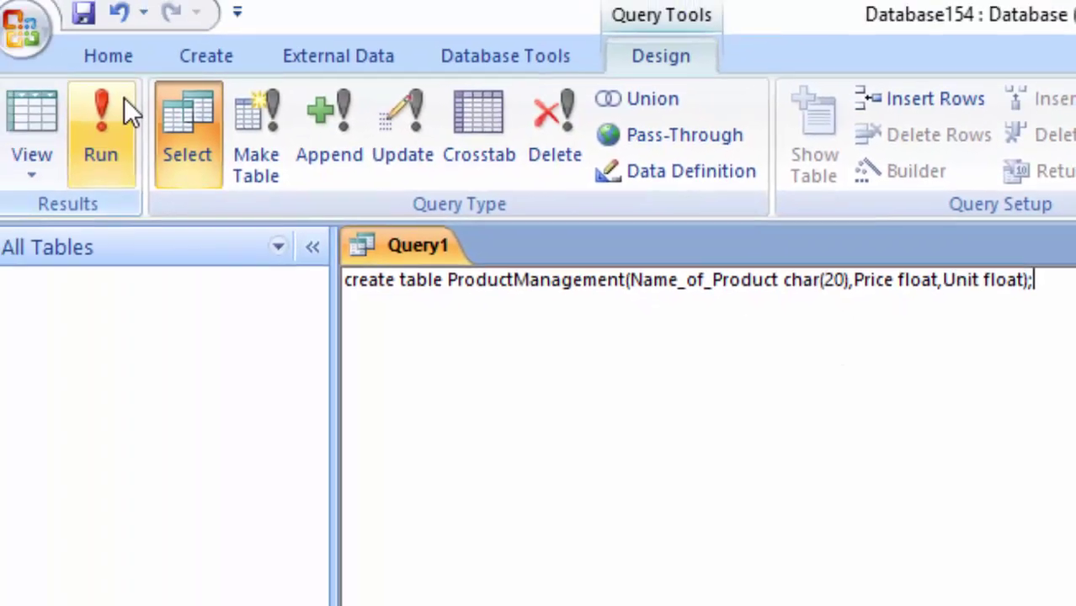
# Step: Run the statement, open the new ProductManagement table and widen its Name_of_Product column
pyautogui.click(137, 105)
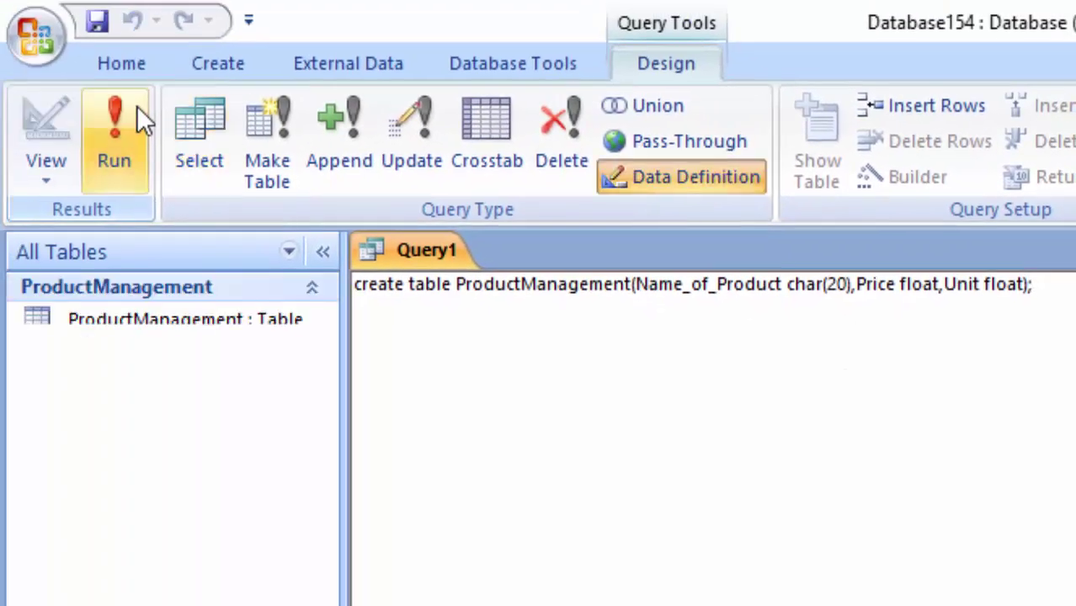
pyautogui.click(174, 327)
pyautogui.doubleClick(174, 329)
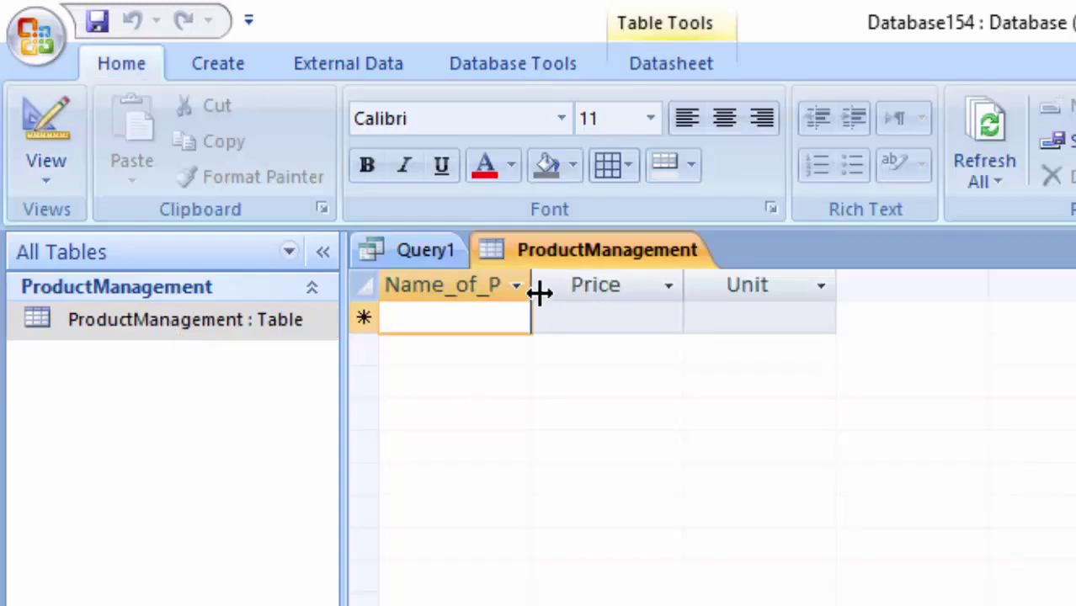
pyautogui.moveTo(539, 291)
pyautogui.mouseDown()
pyautogui.moveTo(611, 354)
pyautogui.moveTo(592, 341)
pyautogui.mouseUp()
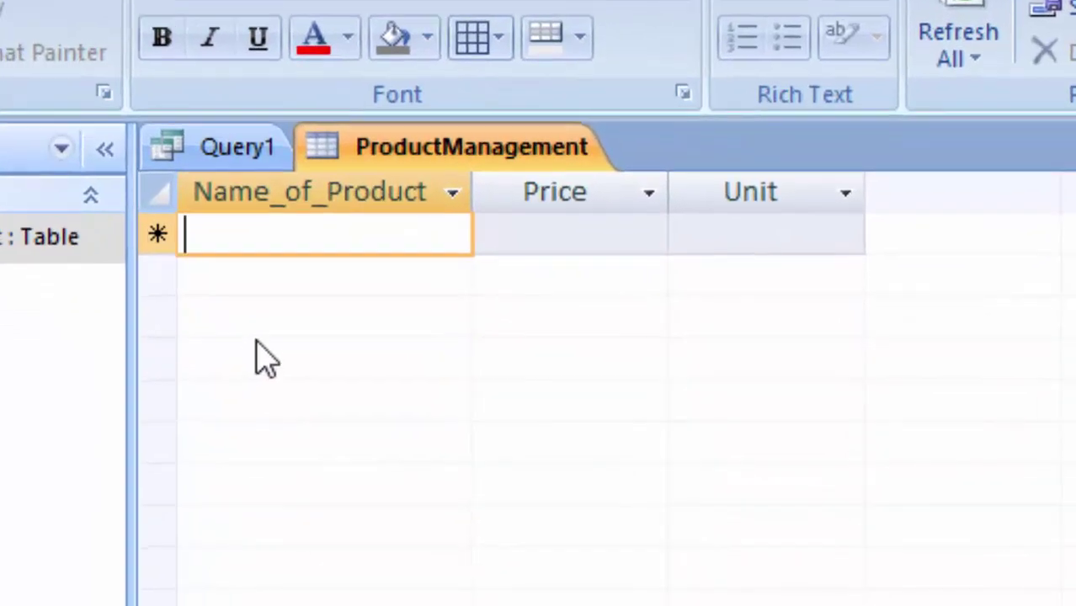
# Step: Enter a Keyboard record with price 230 and 50 units, fixing the misspelled name
pyautogui.write('K')
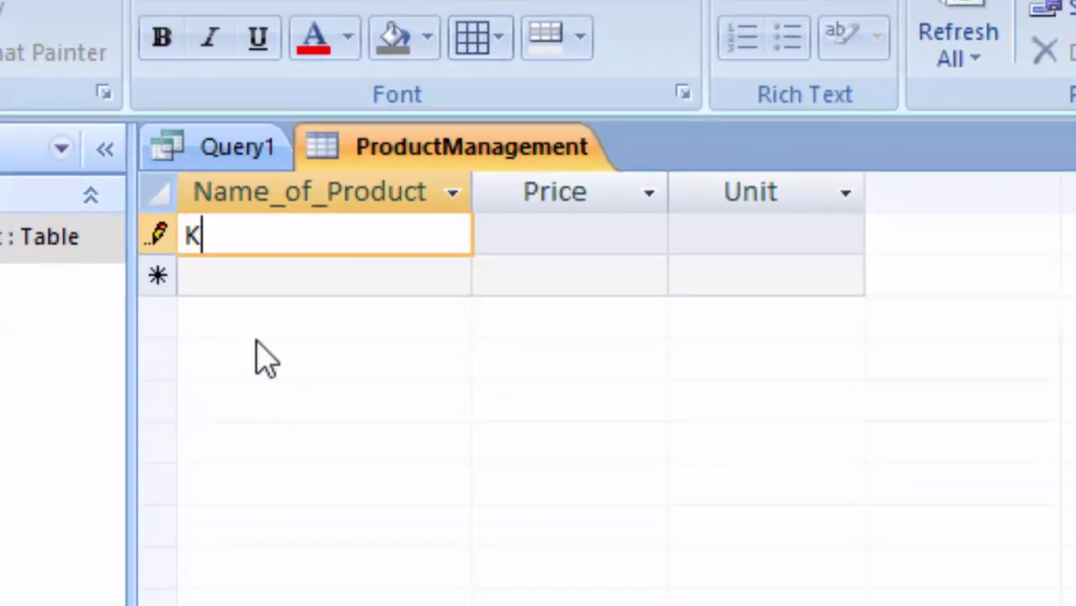
pyautogui.write('eybaord')
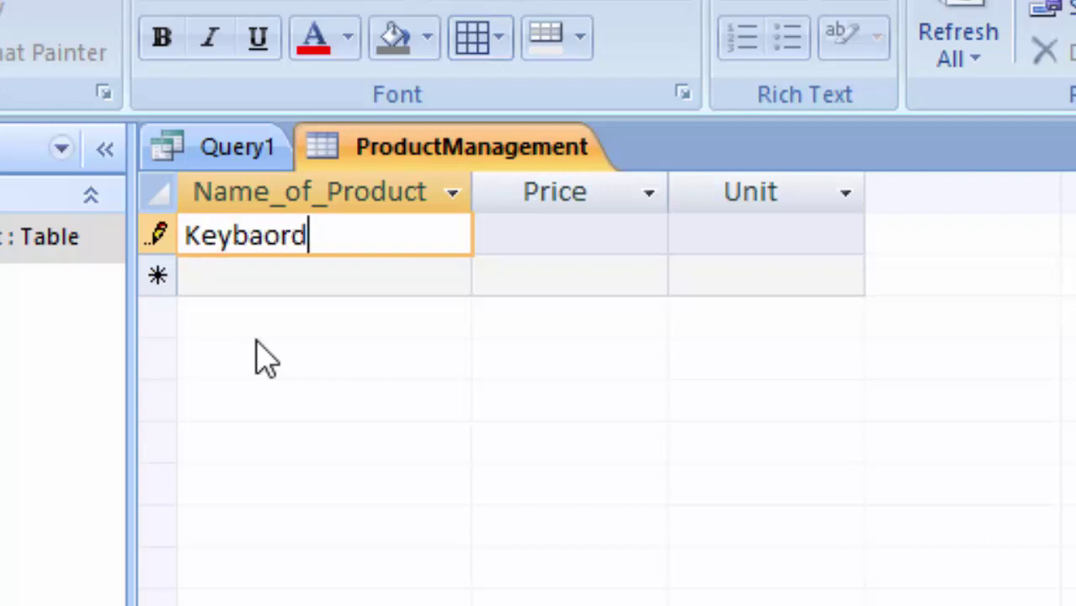
pyautogui.press('Tab')
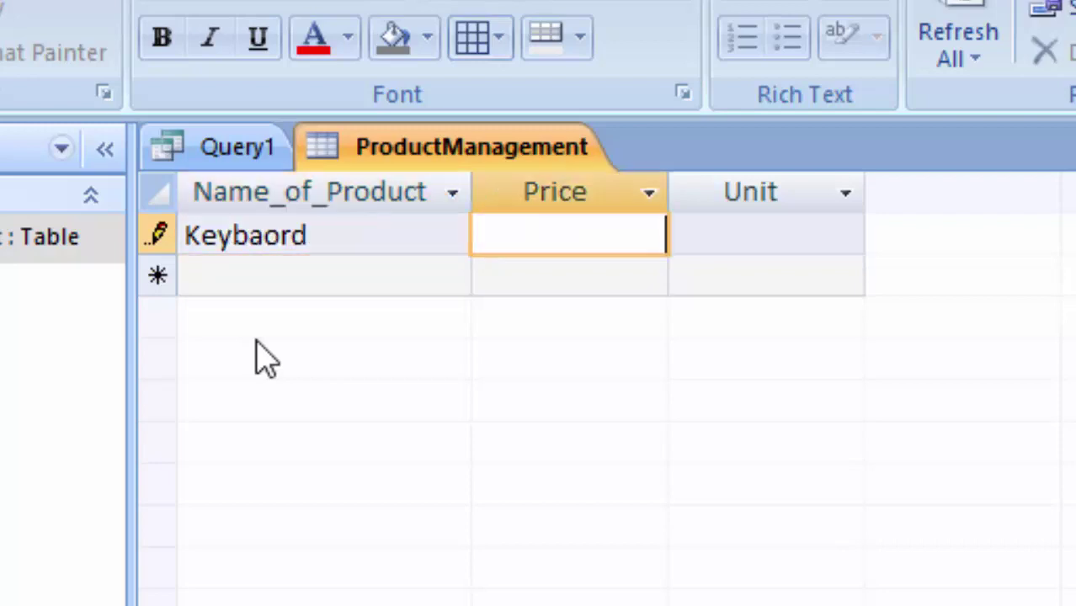
pyautogui.click(363, 234)
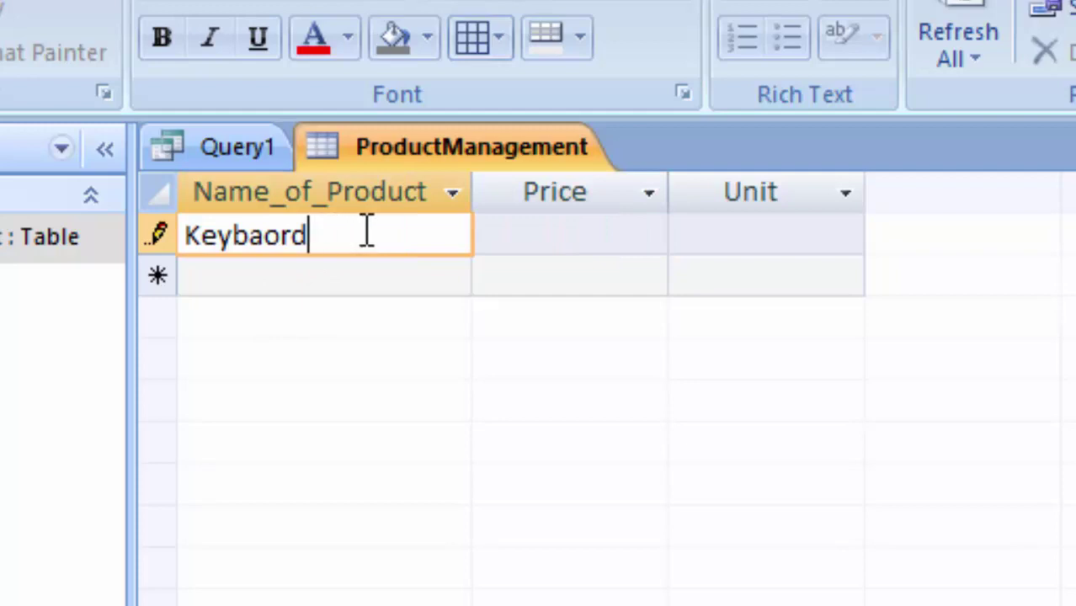
pyautogui.press('BackSpace')
pyautogui.press('BackSpace')
pyautogui.press('BackSpace')
pyautogui.press('BackSpace')
pyautogui.write('o')
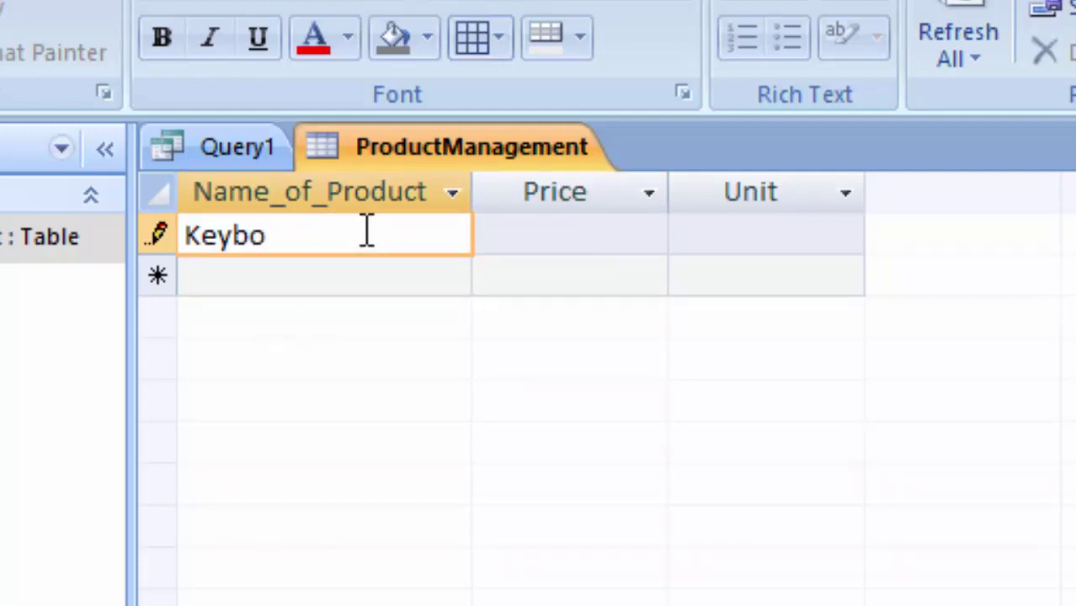
pyautogui.write('ard')
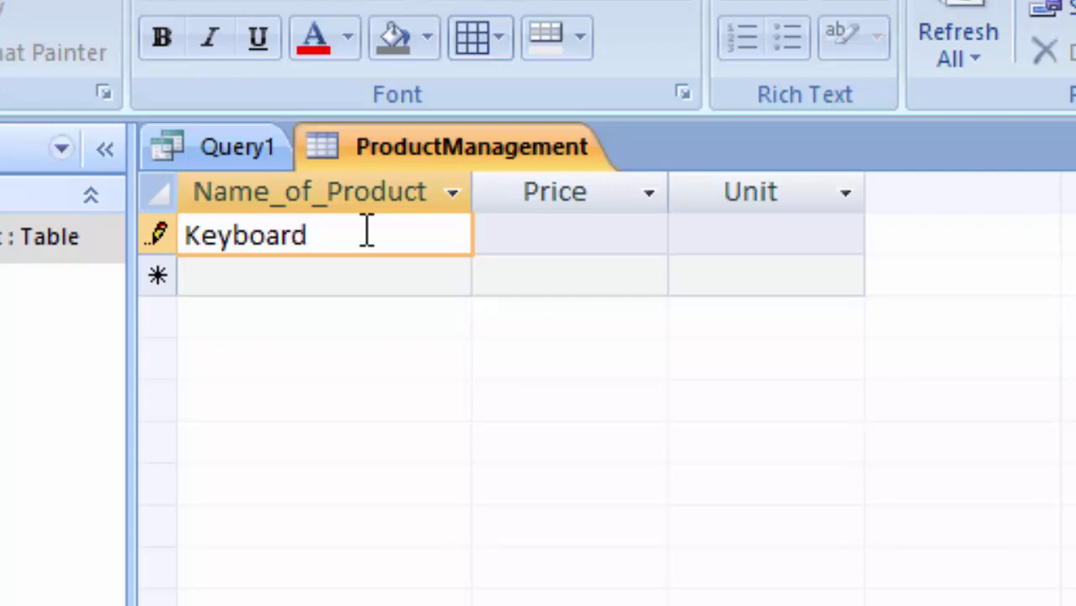
pyautogui.press('Tab')
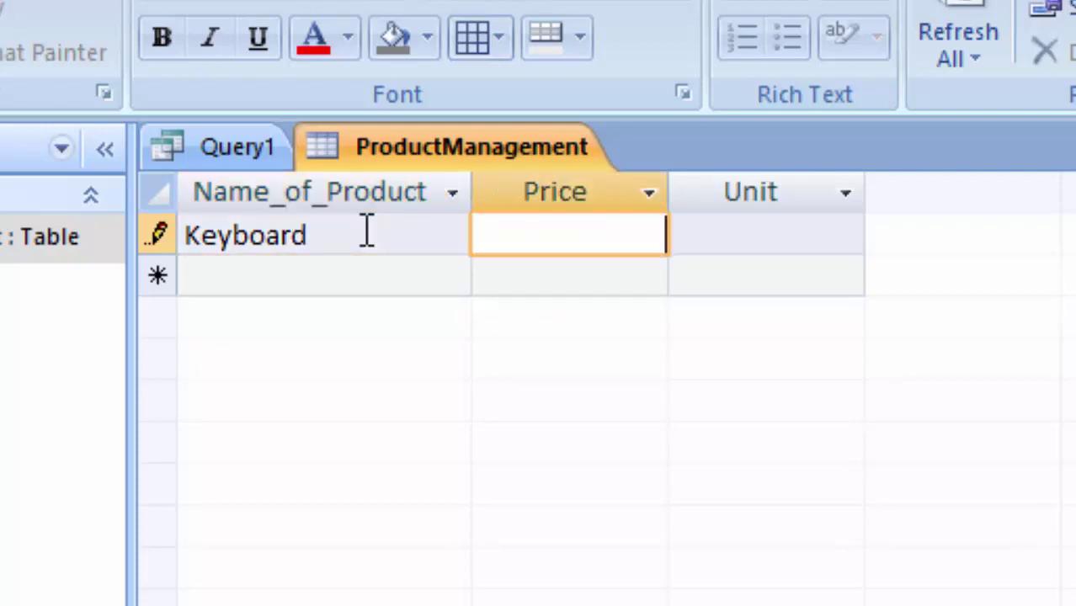
pyautogui.write('230')
pyautogui.press('Tab')
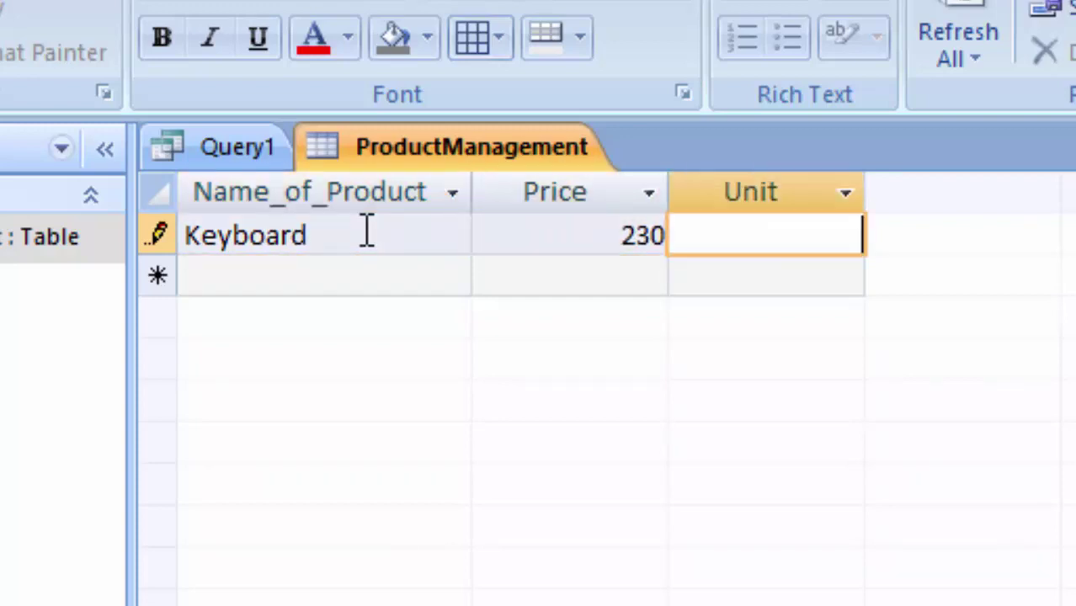
pyautogui.write('50')
pyautogui.press('Tab')
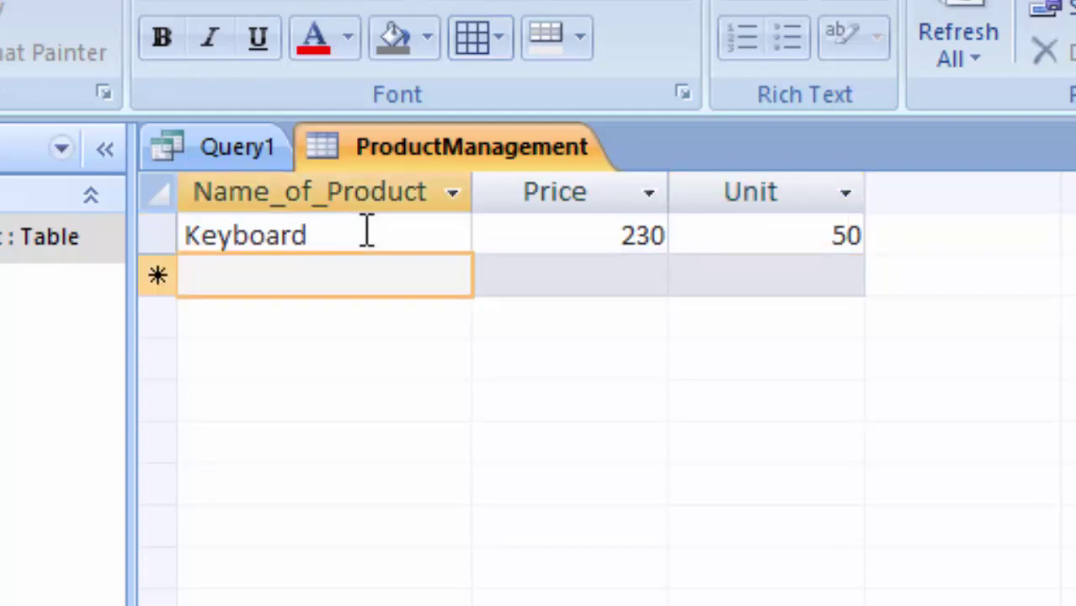
# Step: Enter a Mouse record with price 180 and 20 units
pyautogui.write('Mou')
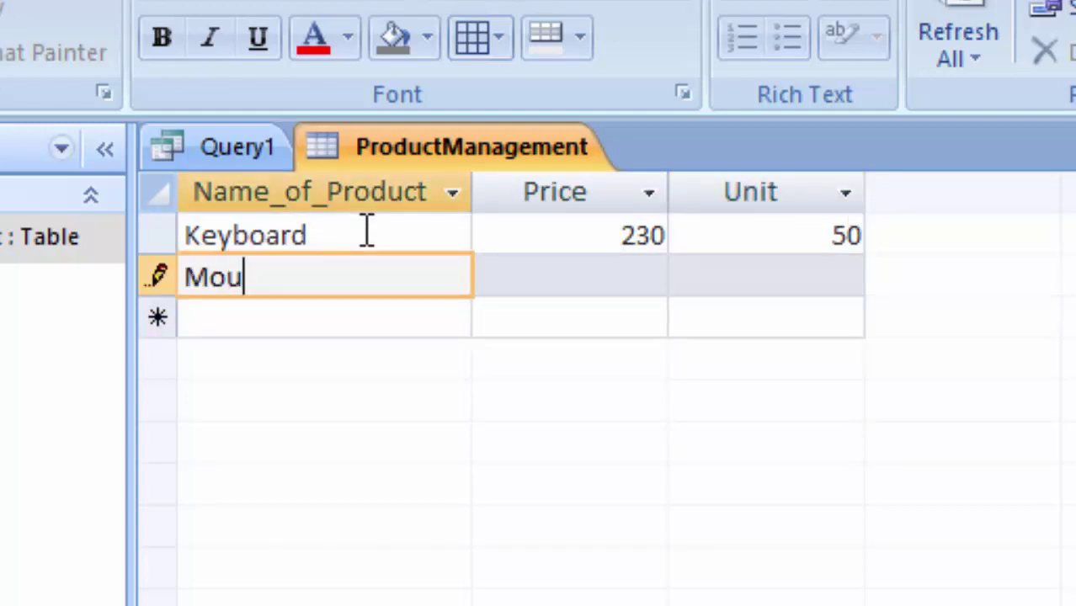
pyautogui.write('se')
pyautogui.press('Tab')
pyautogui.write('1')
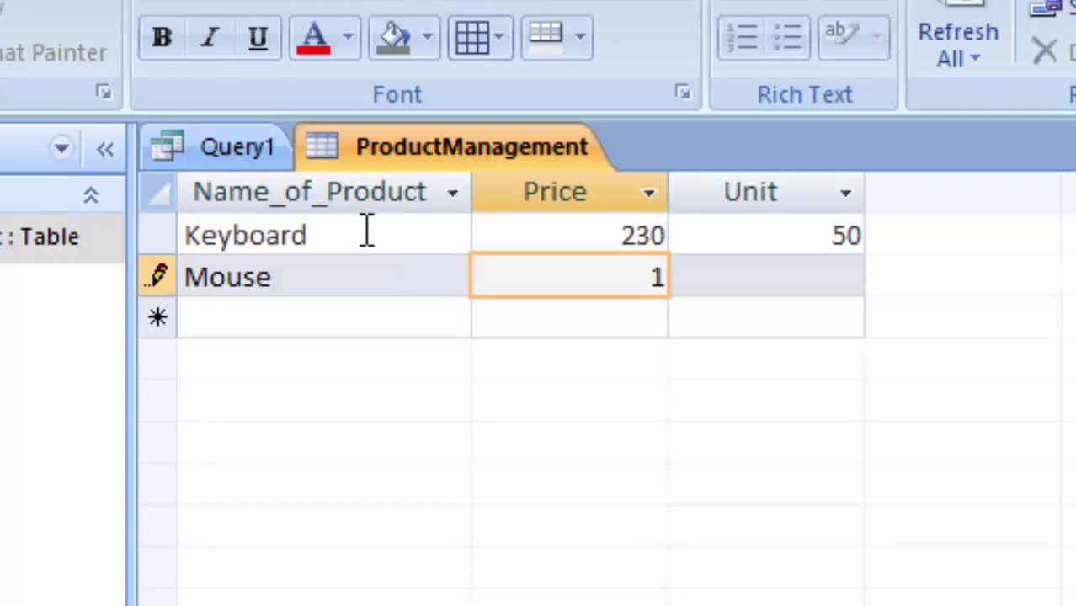
pyautogui.write('80')
pyautogui.press('Tab')
pyautogui.write('2')
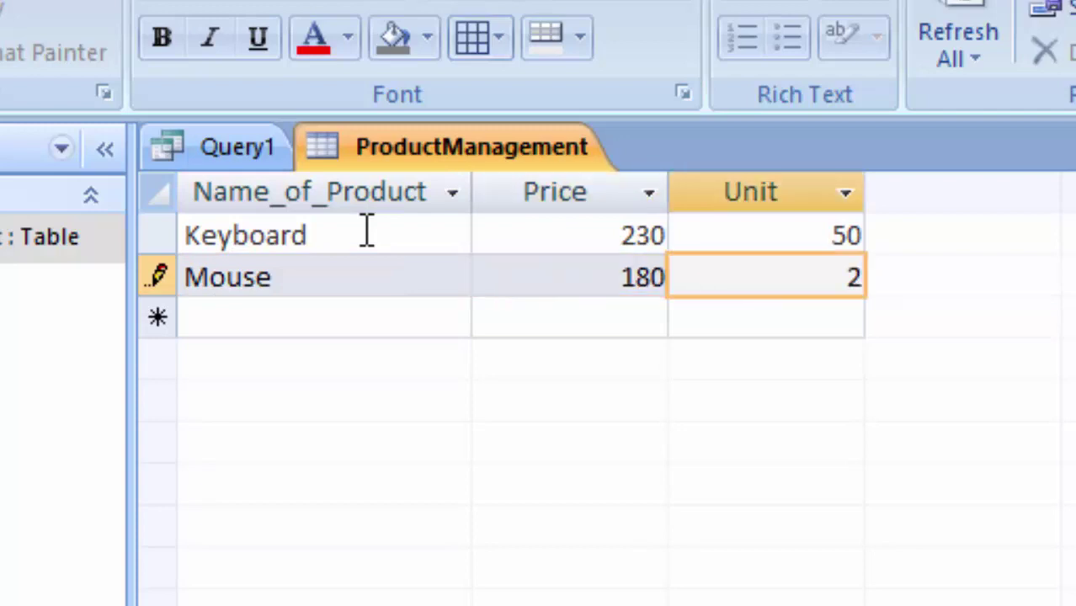
pyautogui.write('0')
pyautogui.press('Tab')
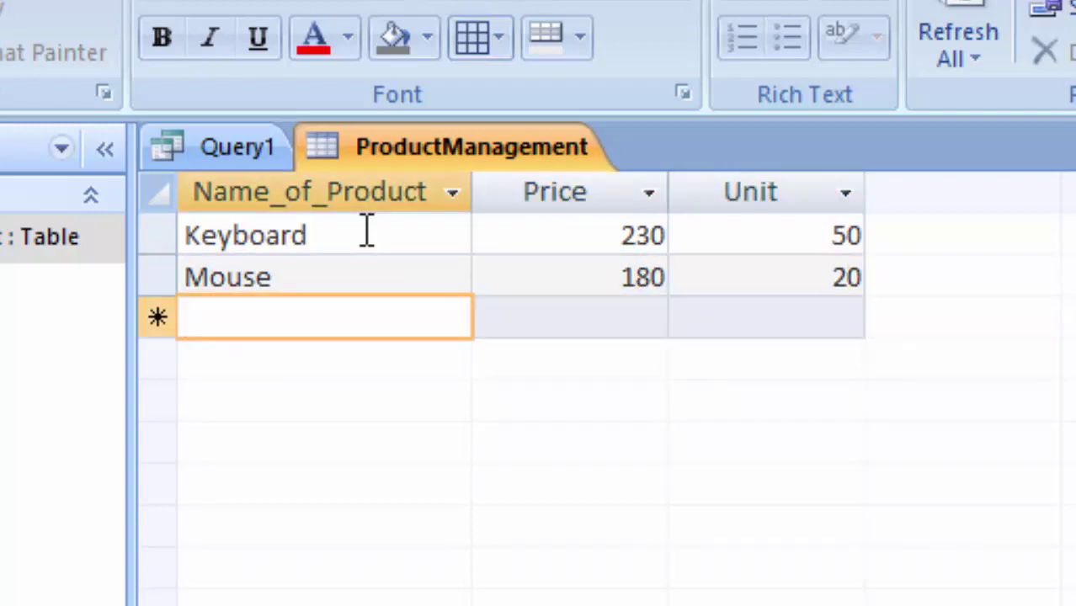
# Step: Enter a Barcode Reader record with price 1500 and 20 units
pyautogui.write('Barc')
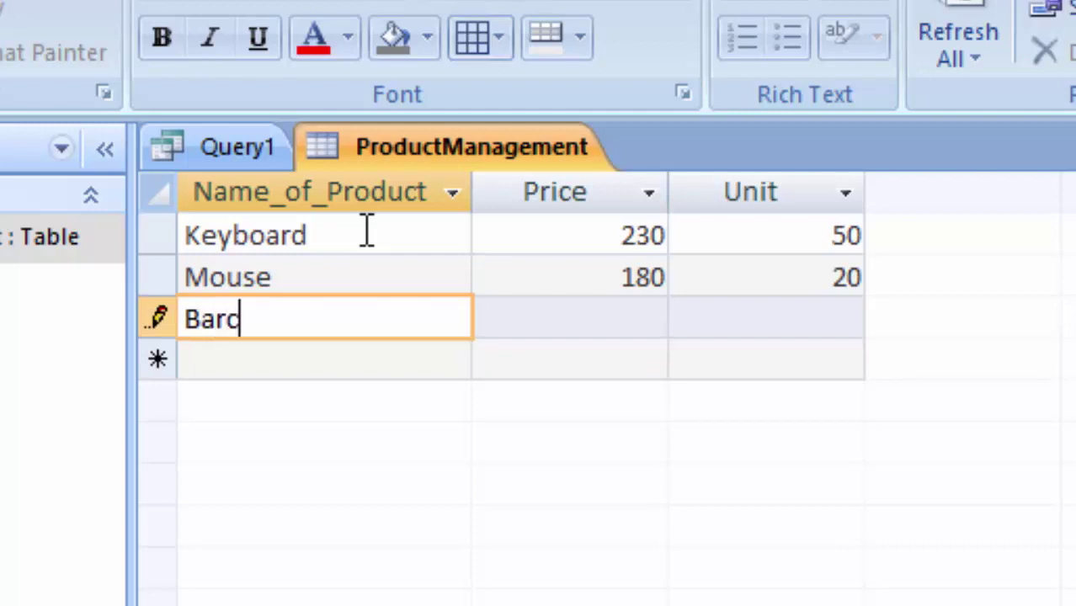
pyautogui.write('ode')
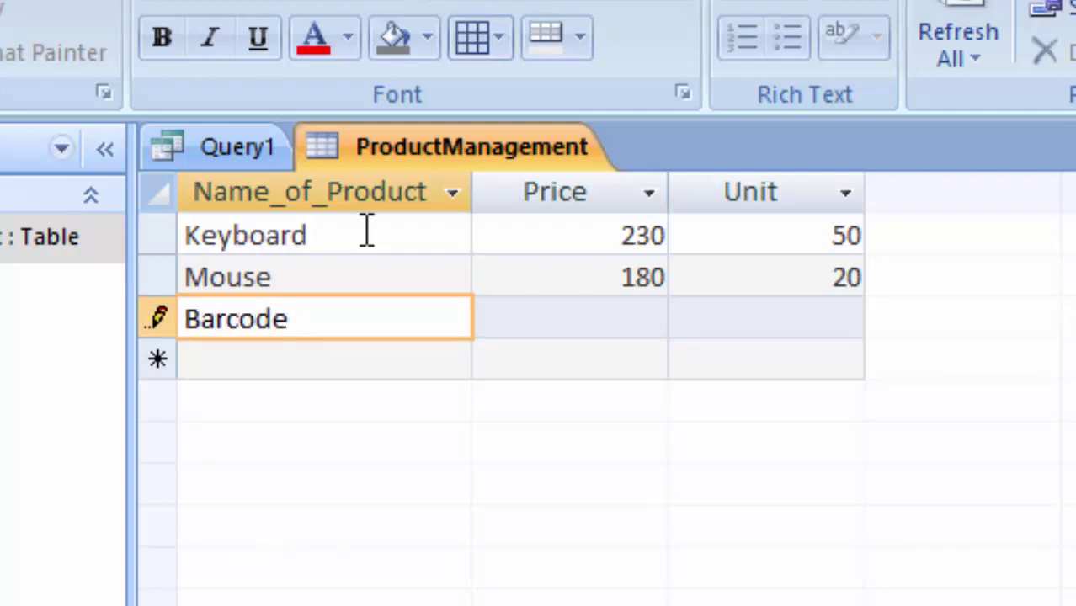
pyautogui.write(' Raed')
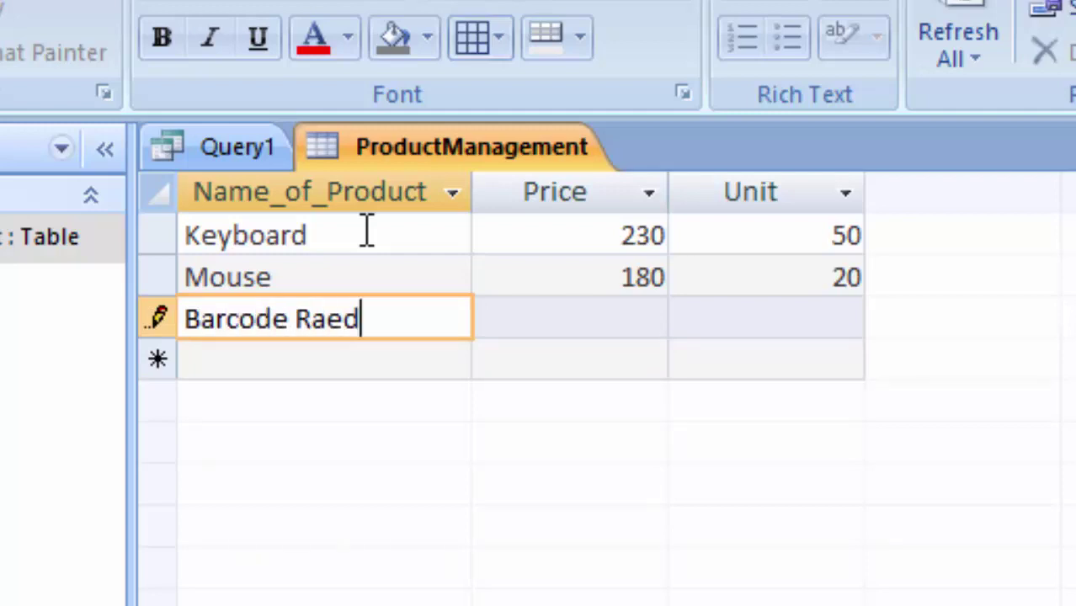
pyautogui.write('er')
pyautogui.press('BackSpace')
pyautogui.press('BackSpace')
pyautogui.press('BackSpace')
pyautogui.press('BackSpace')
pyautogui.press('BackSpace')
pyautogui.write('eade')
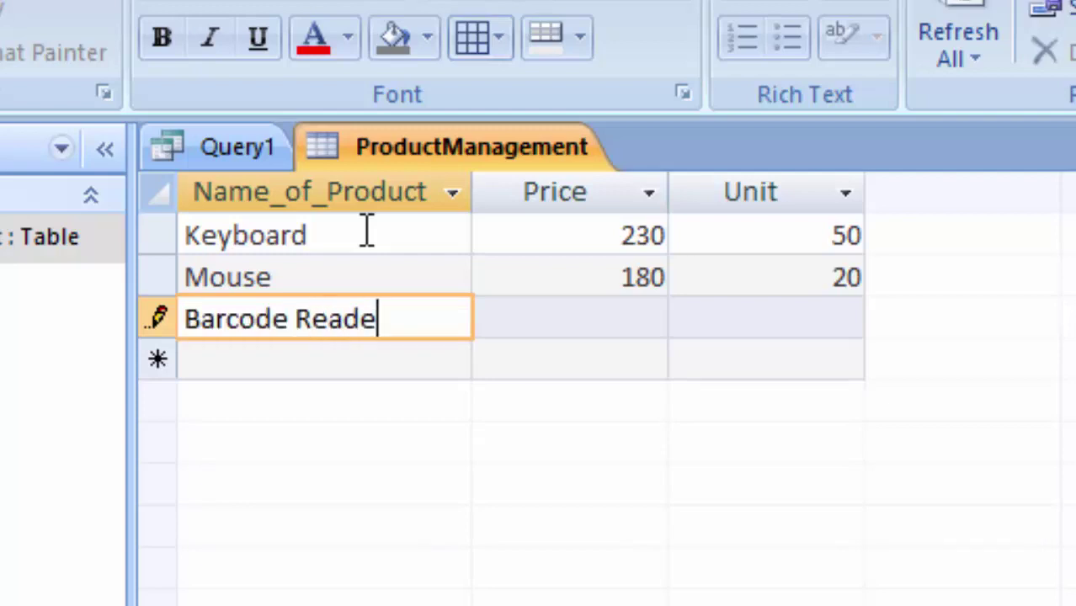
pyautogui.write('r')
pyautogui.press('Tab')
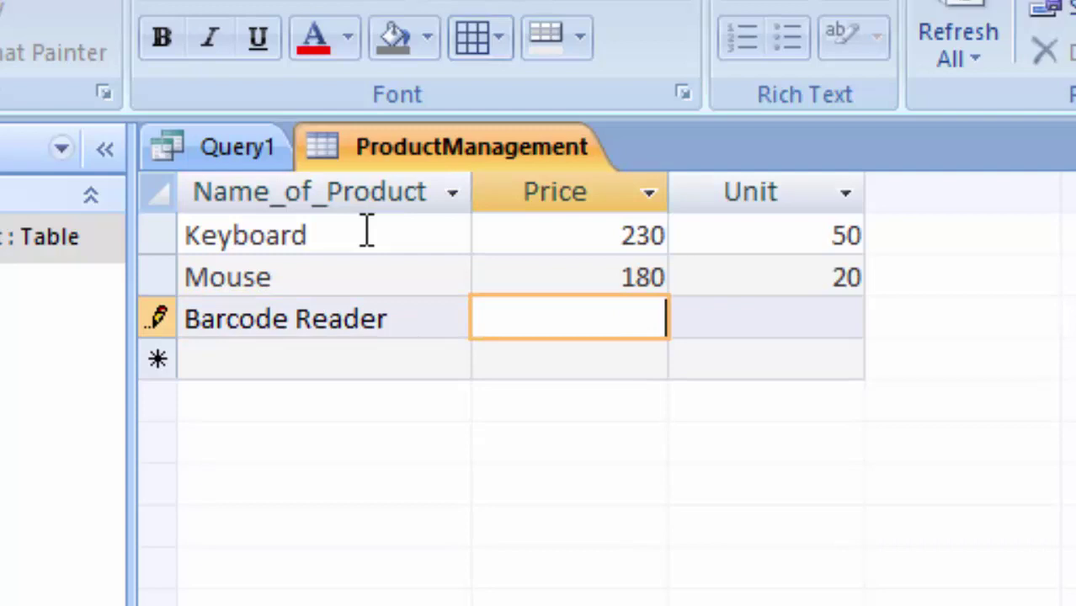
pyautogui.write('1500')
pyautogui.press('Tab')
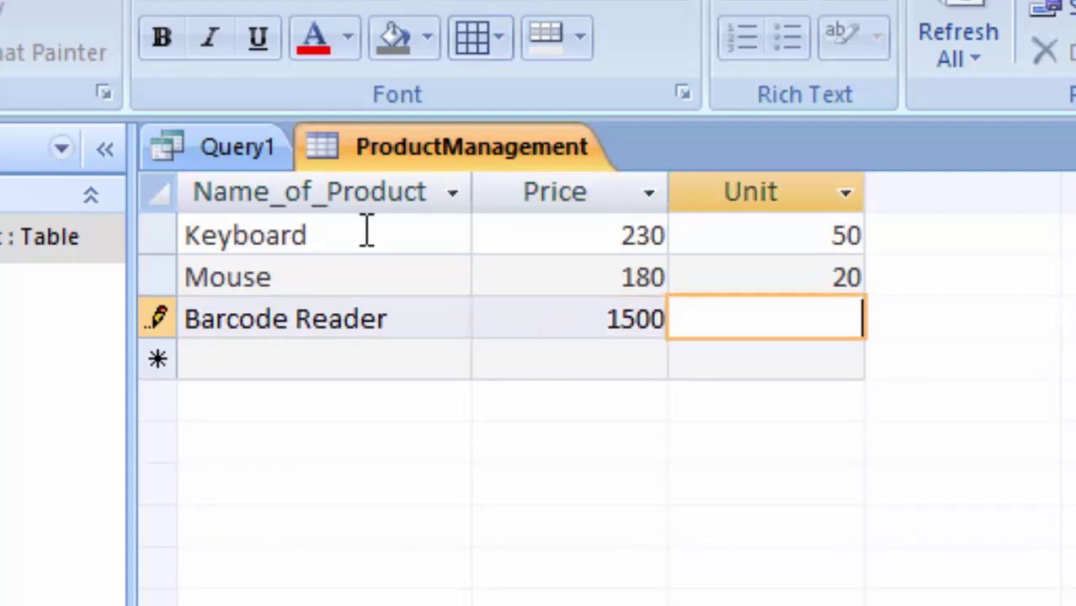
pyautogui.write('20')
pyautogui.press('Tab')
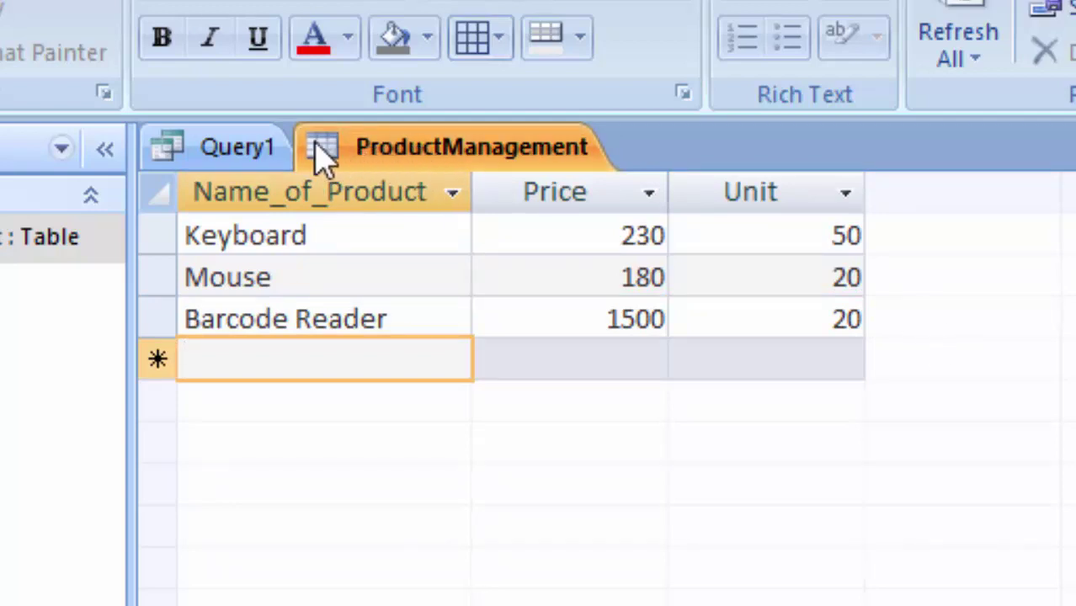
# Step: Save Query1 with the query name ProductQ
pyautogui.rightClick(210, 141)
pyautogui.click(242, 165)
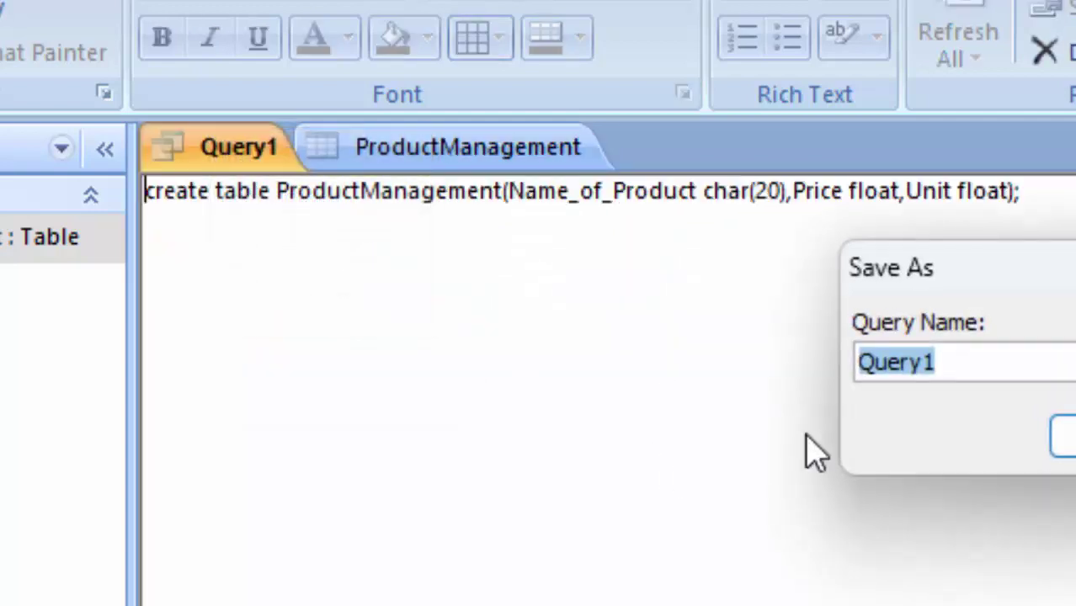
pyautogui.press('BackSpace')
pyautogui.write('Prod')
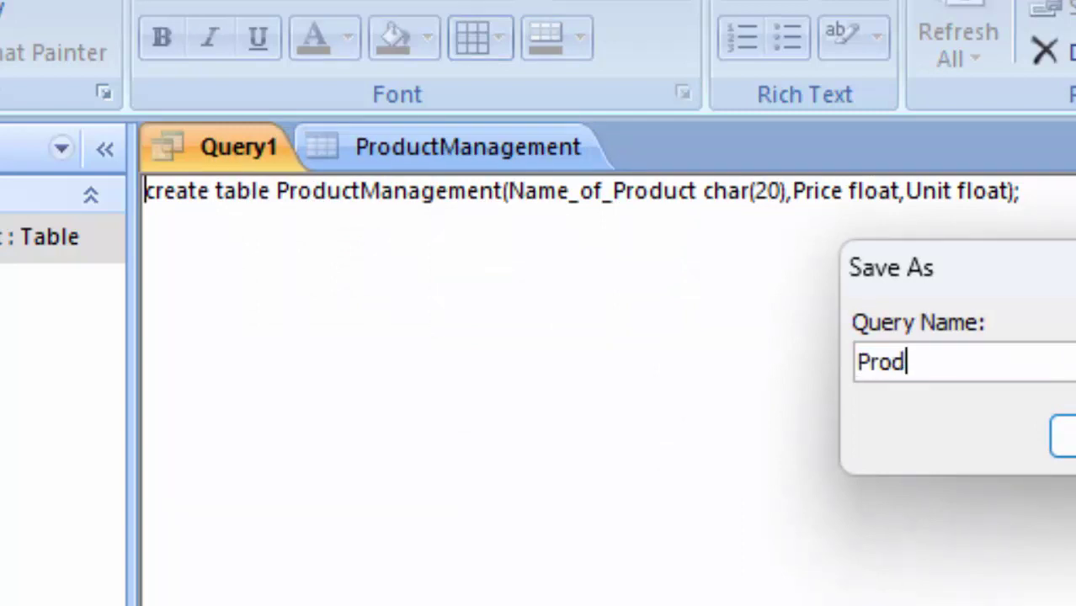
pyautogui.write('uctQ')
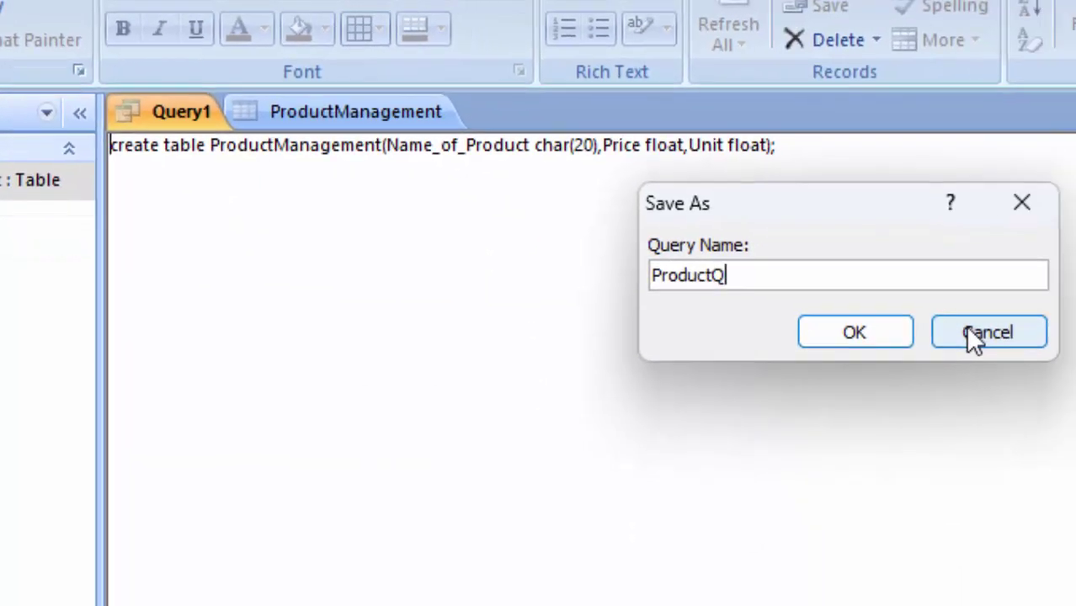
pyautogui.press('Return')
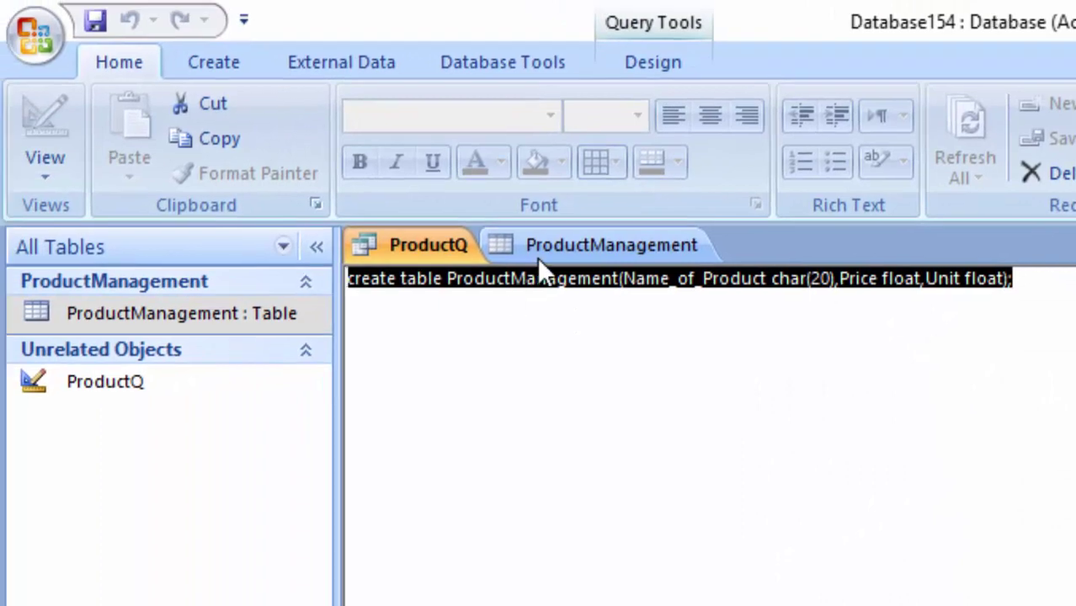
# Step: Close the ProductManagement table tab
pyautogui.click(545, 253)
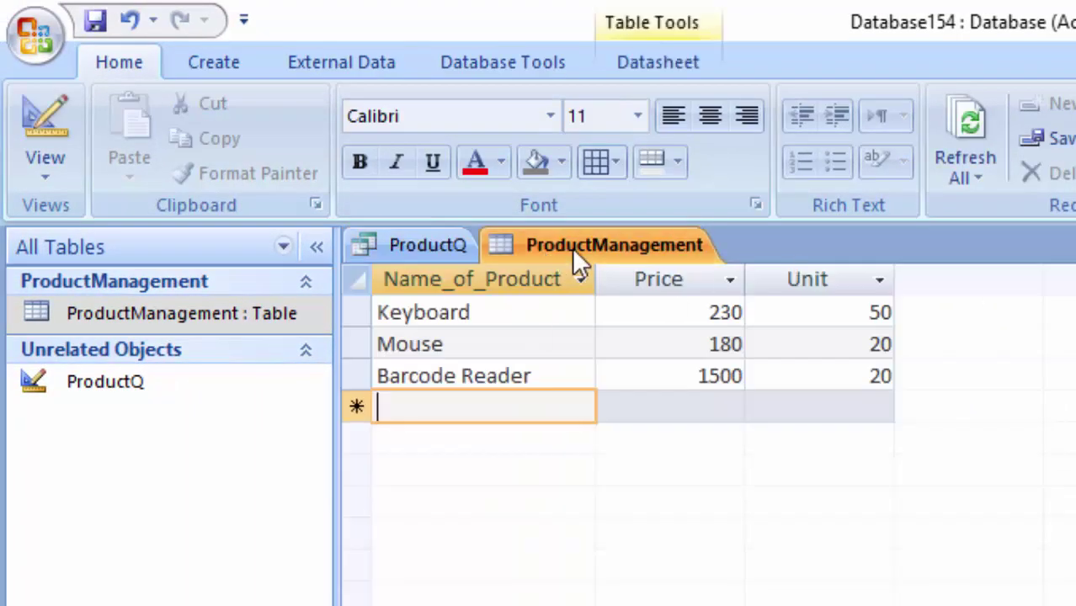
pyautogui.rightClick(579, 253)
pyautogui.rightClick(629, 240)
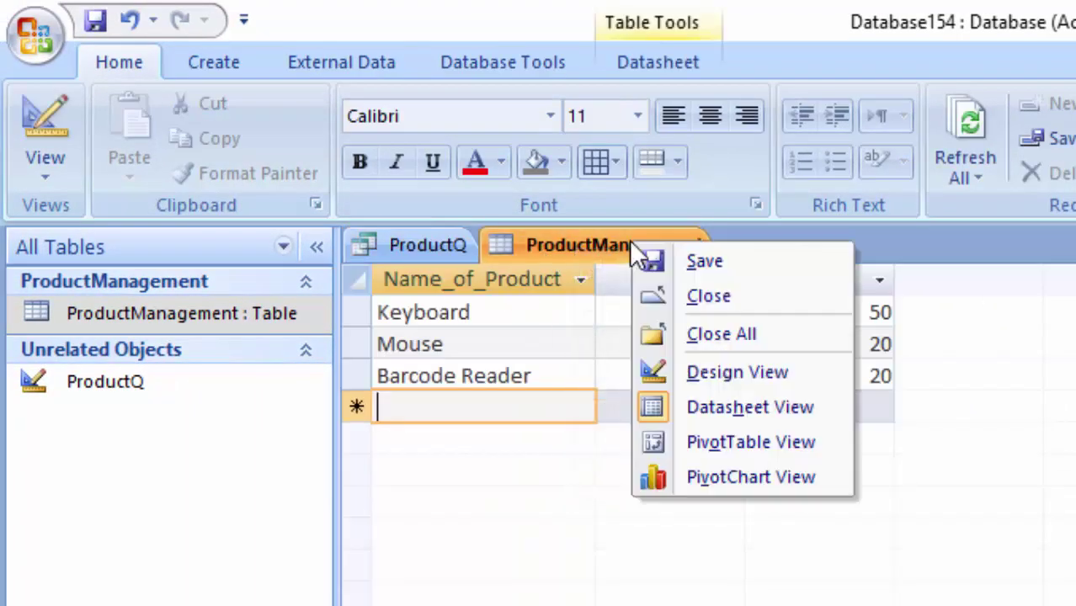
pyautogui.click(682, 294)
# Step: Close the ProductQ query tab, leaving the Create commands showing
pyautogui.rightClick(401, 249)
pyautogui.click(471, 305)
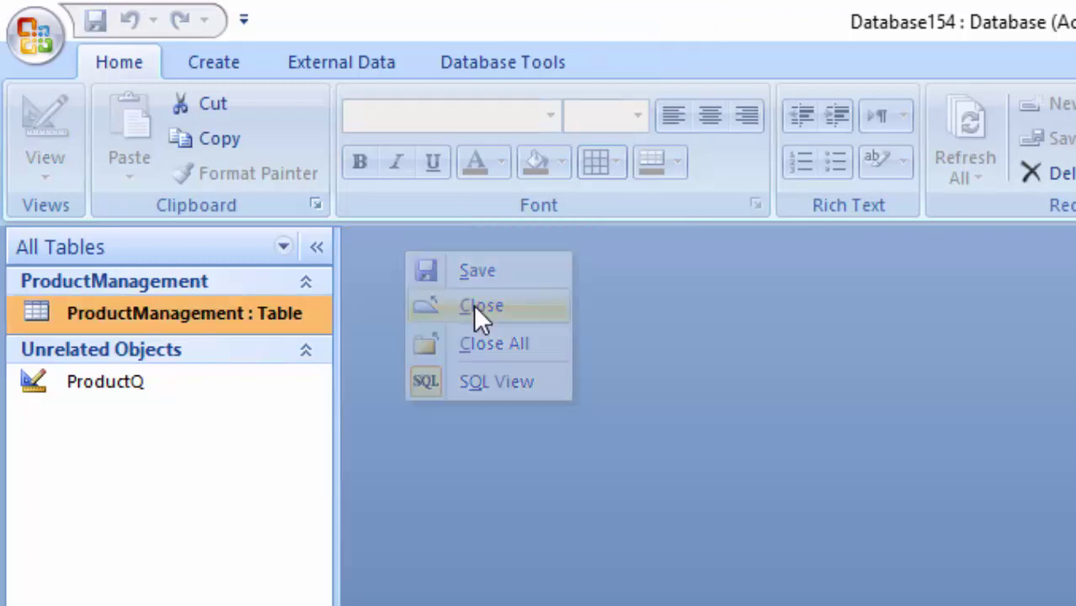
pyautogui.click(228, 69)
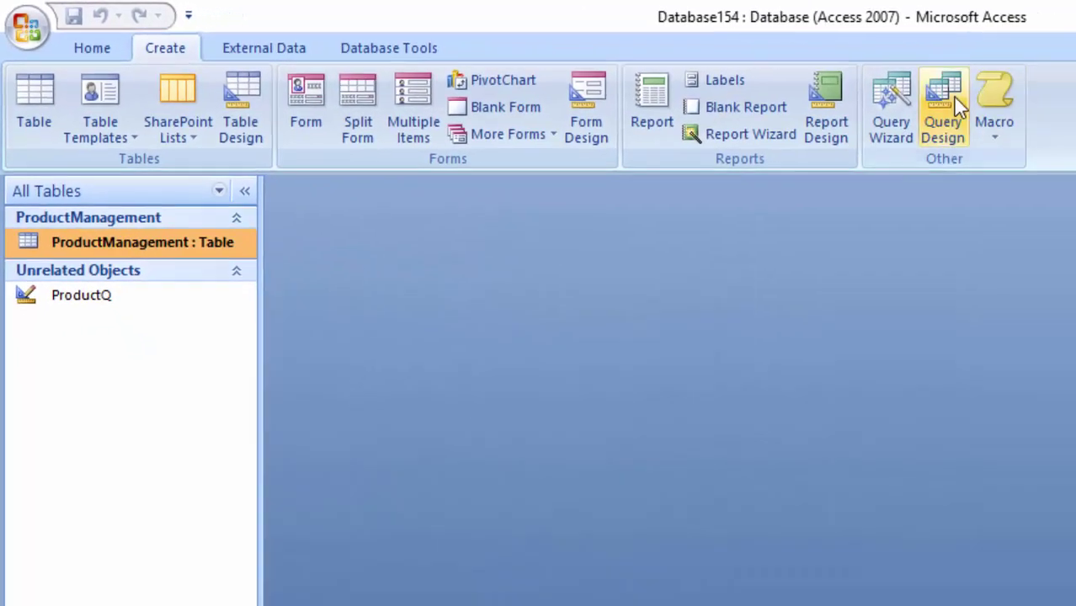
# Step: Create a new blank Query Design with no tables added
pyautogui.click(1063, 118)
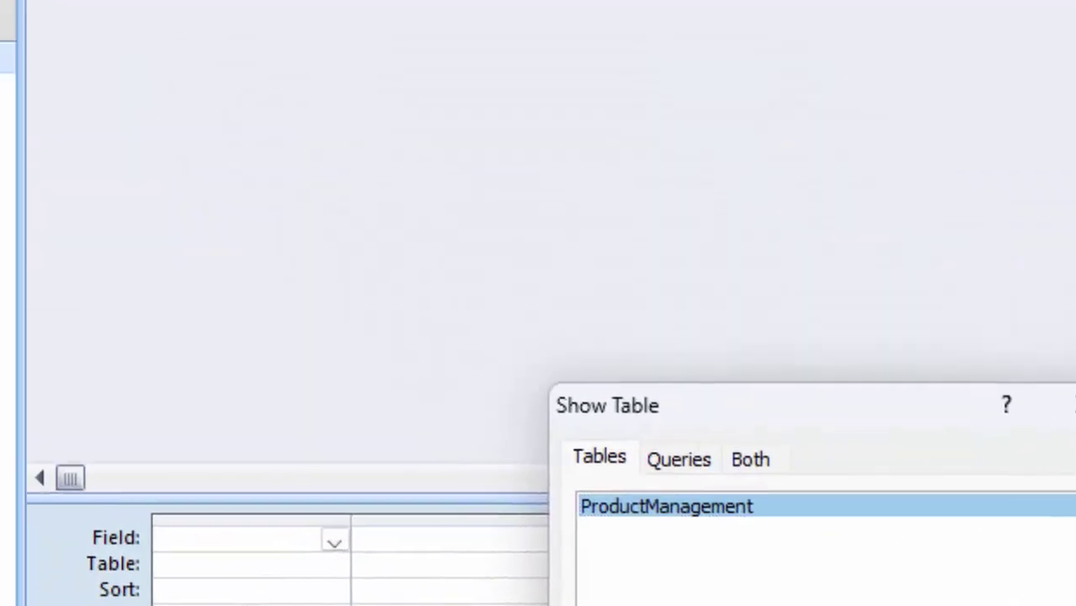
pyautogui.click(699, 567)
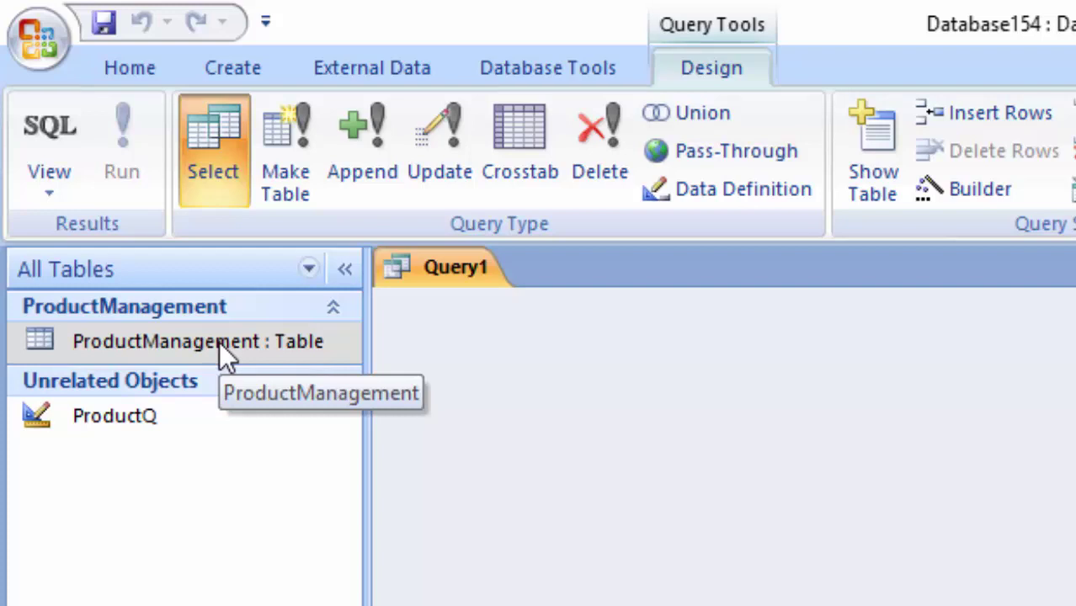
# Step: Switch Query1 to SQL View and delete the semicolon after SELECT
pyautogui.click(51, 123)
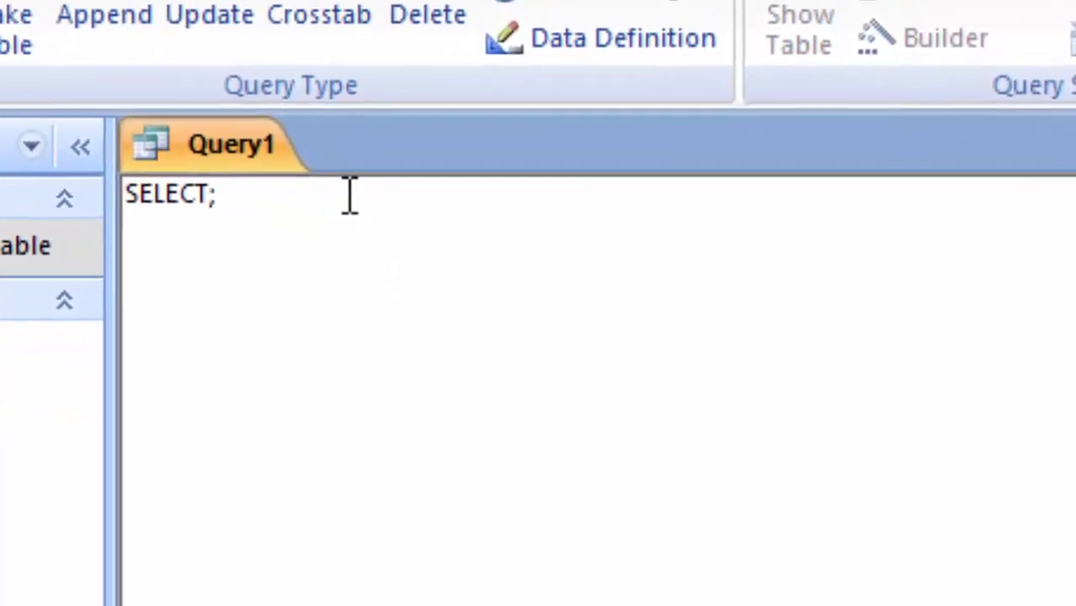
pyautogui.click(349, 195)
pyautogui.press('BackSpace')
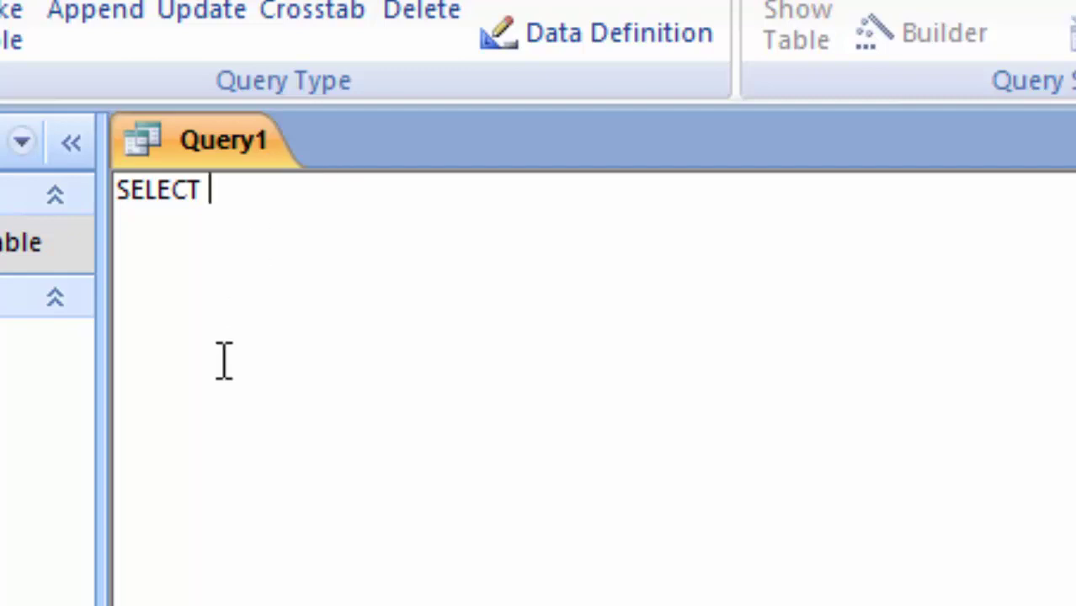
# Step: Open the ProductManagement table for reference, then type Name_of_Product, after SELECT in Query1
pyautogui.doubleClick(3, 263)
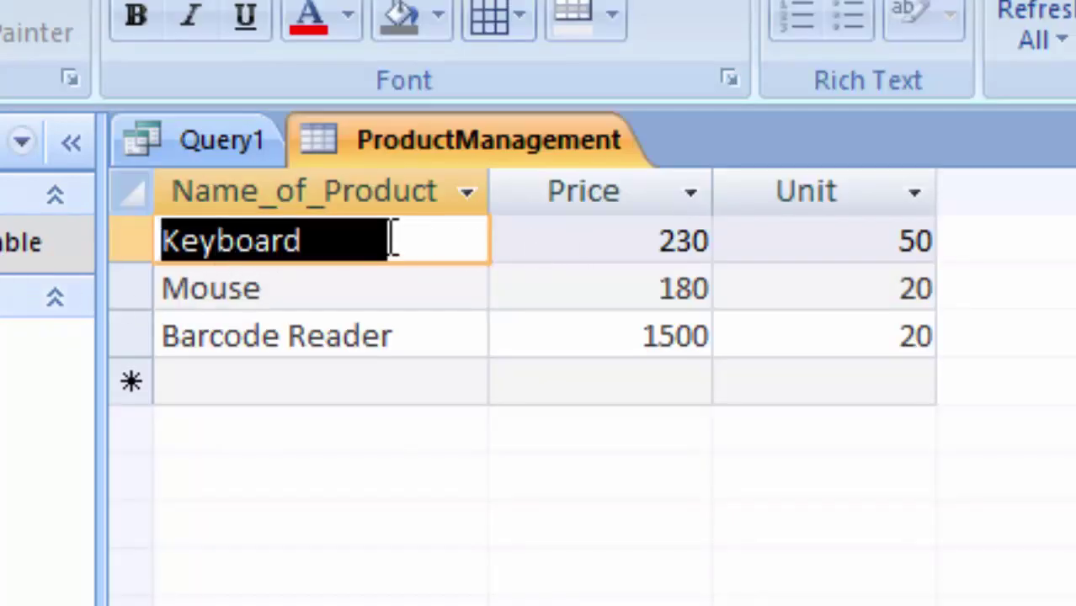
pyautogui.click(217, 156)
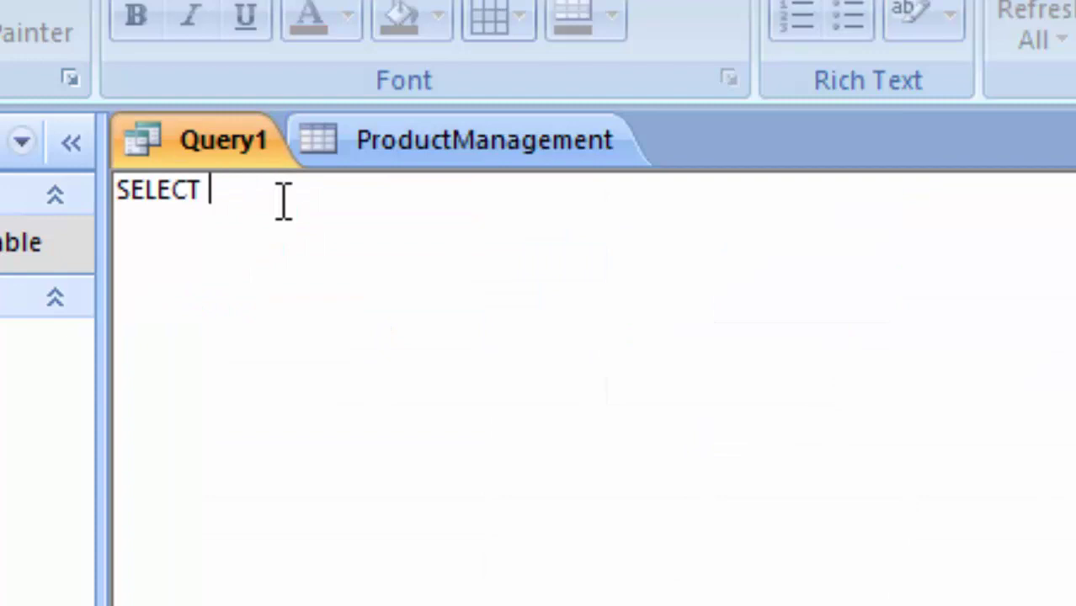
pyautogui.write('Name, o')
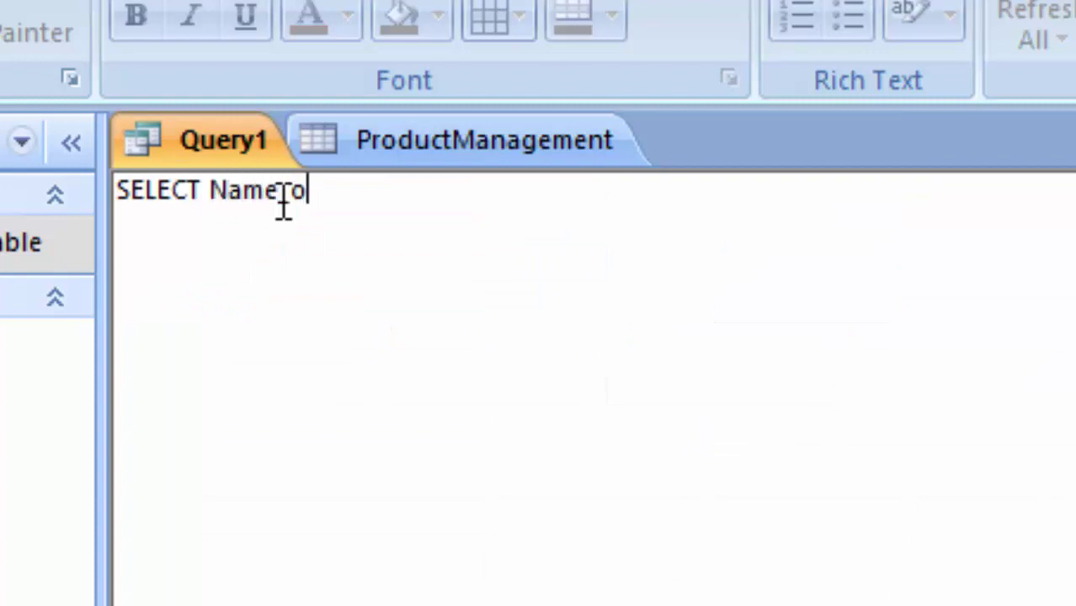
pyautogui.write('f_Prod')
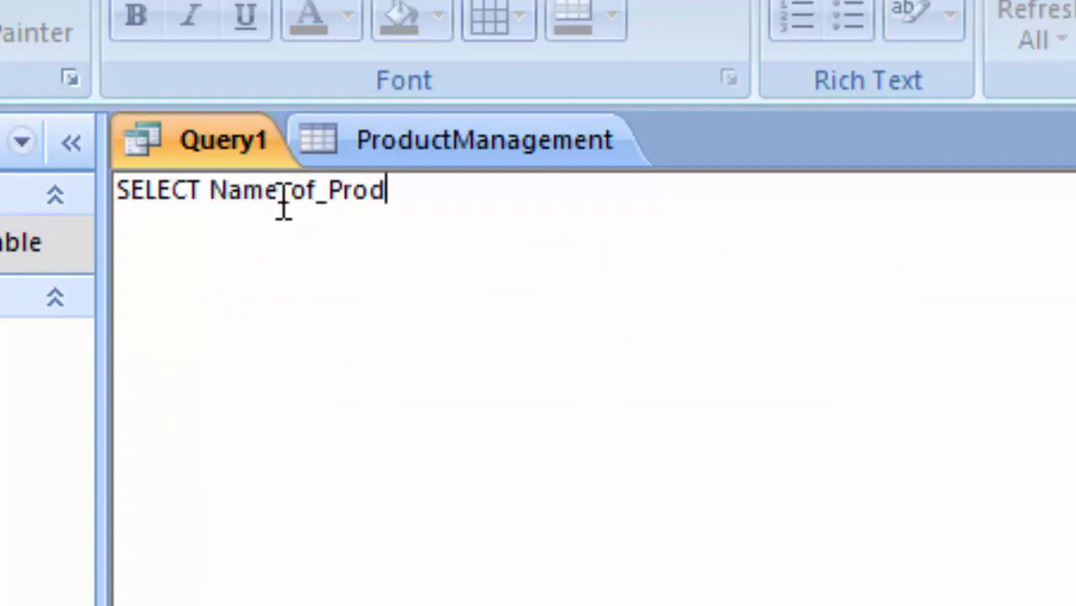
pyautogui.write('uct')
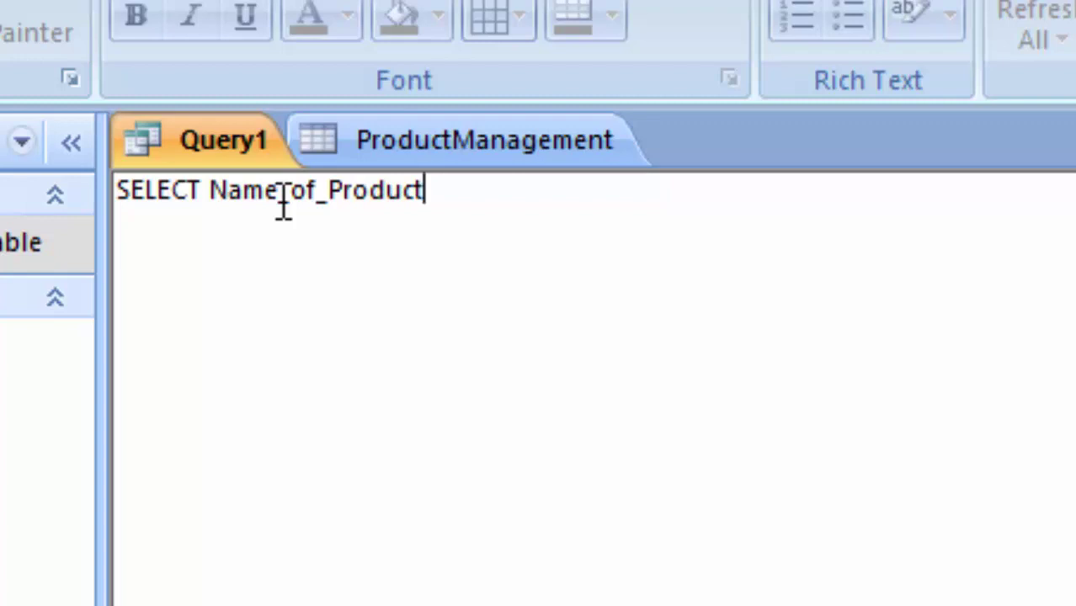
pyautogui.write(',')
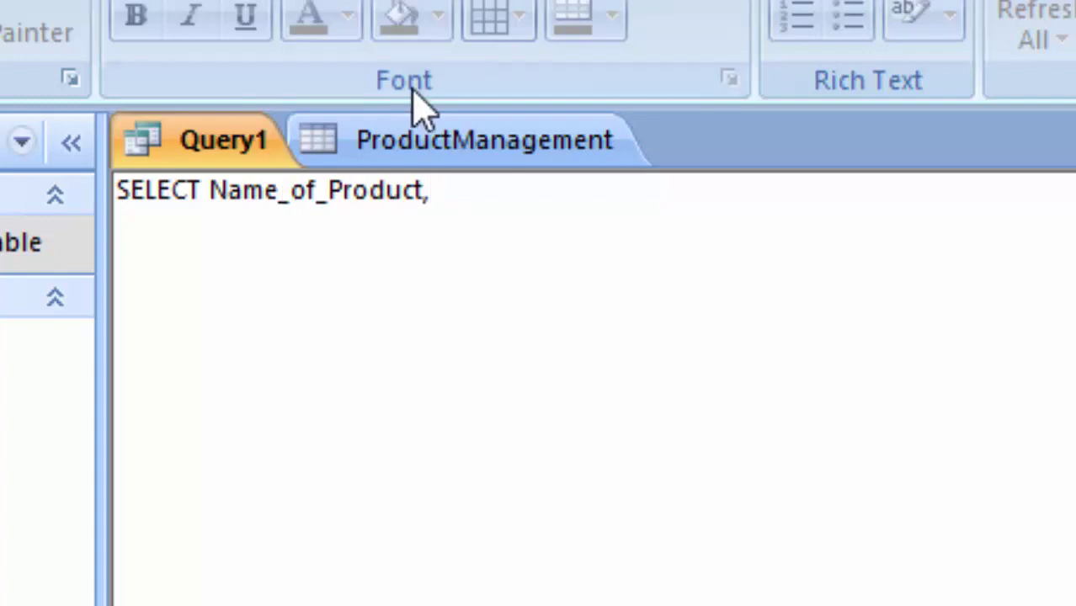
# Step: Continue the SQL with Price, Unit, (Price*Unit) as Total_Price from ProductManagement;
pyautogui.click(429, 143)
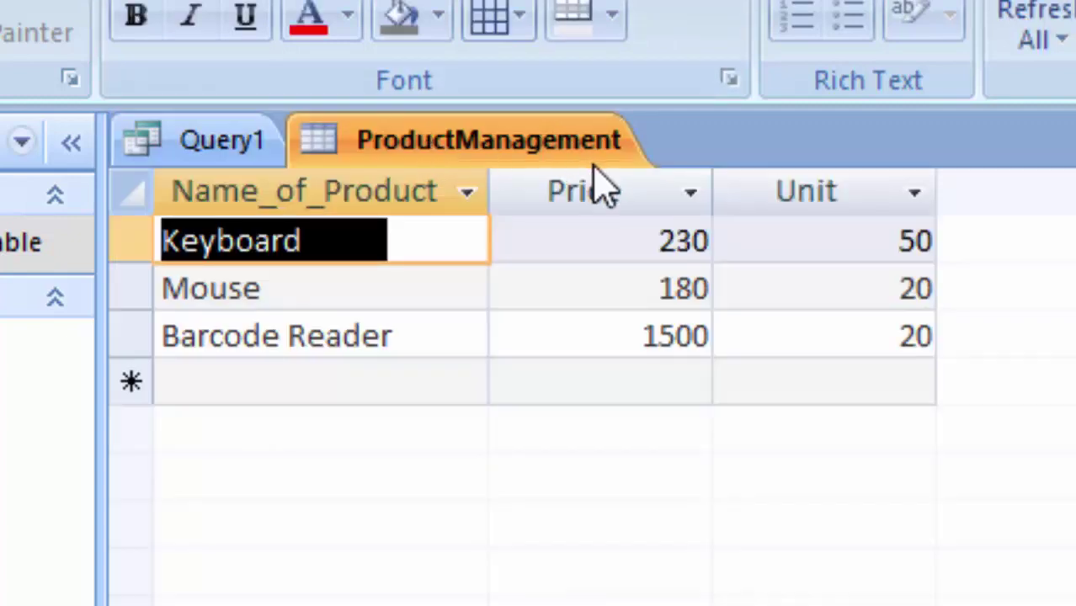
pyautogui.click(176, 157)
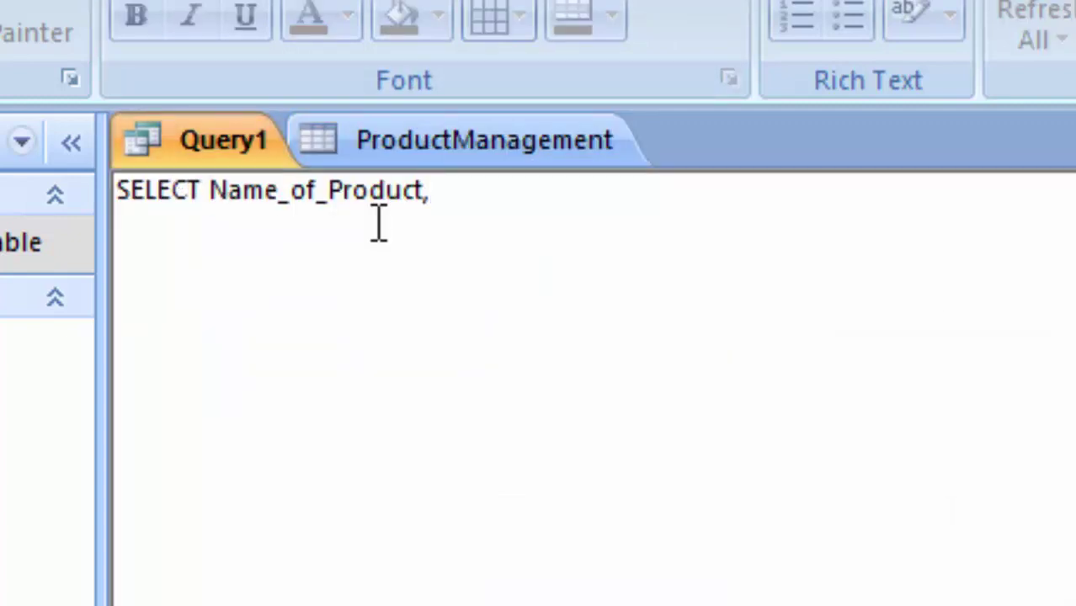
pyautogui.write('Price,')
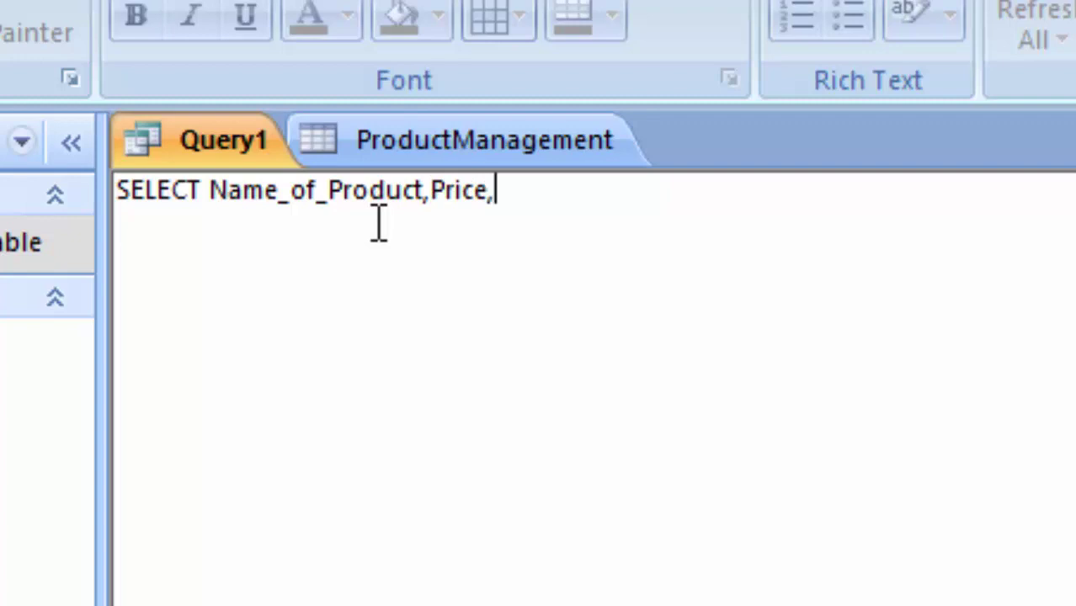
pyautogui.write('Unit,')
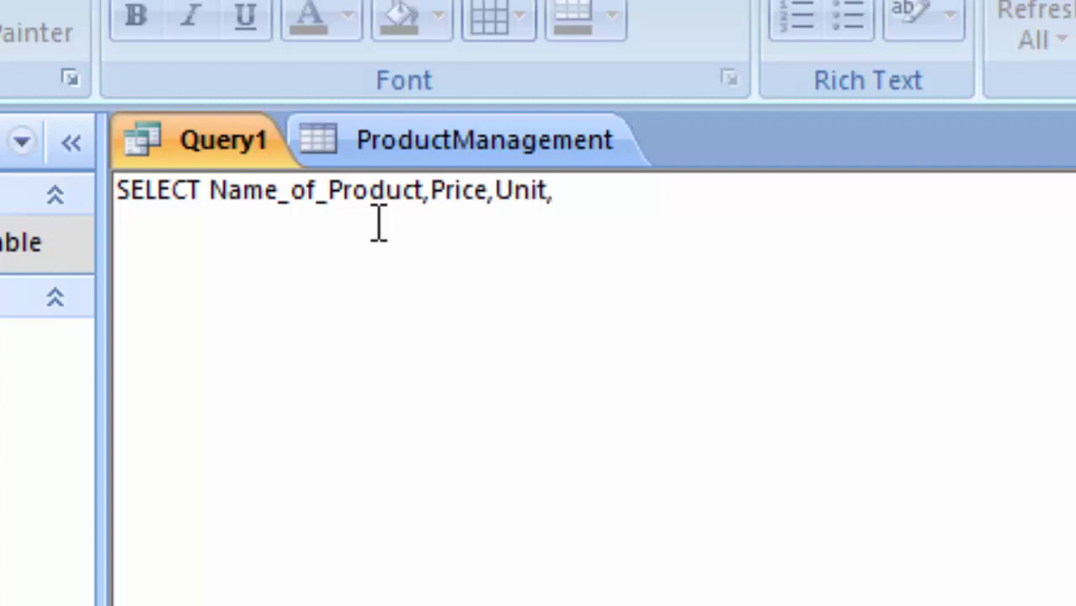
pyautogui.write('(')
pyautogui.write('Price')
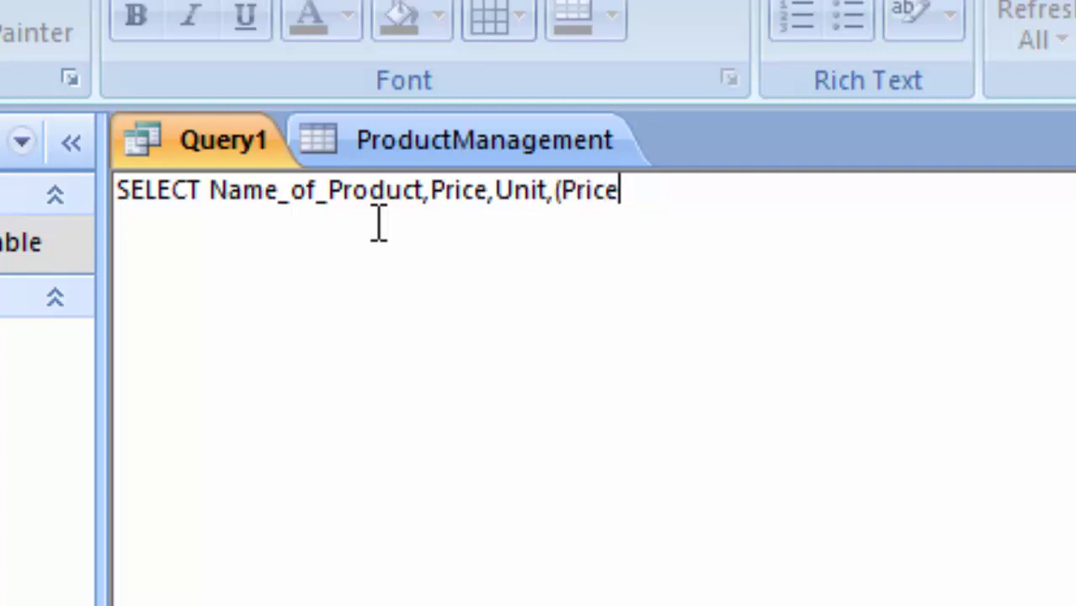
pyautogui.write('*Un')
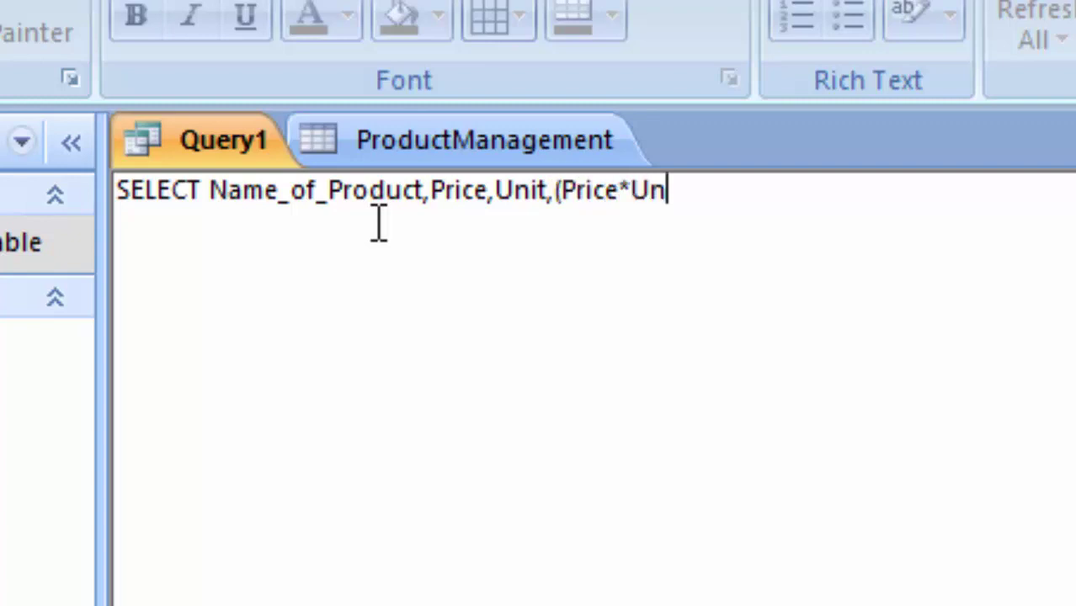
pyautogui.write('it)')
pyautogui.write(' as T')
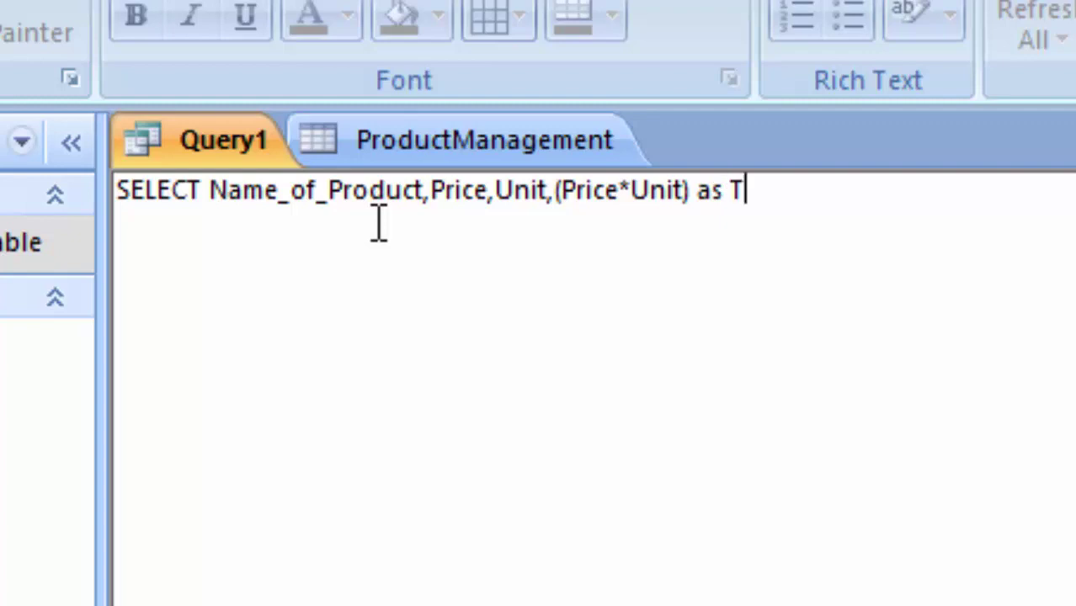
pyautogui.write('otal')
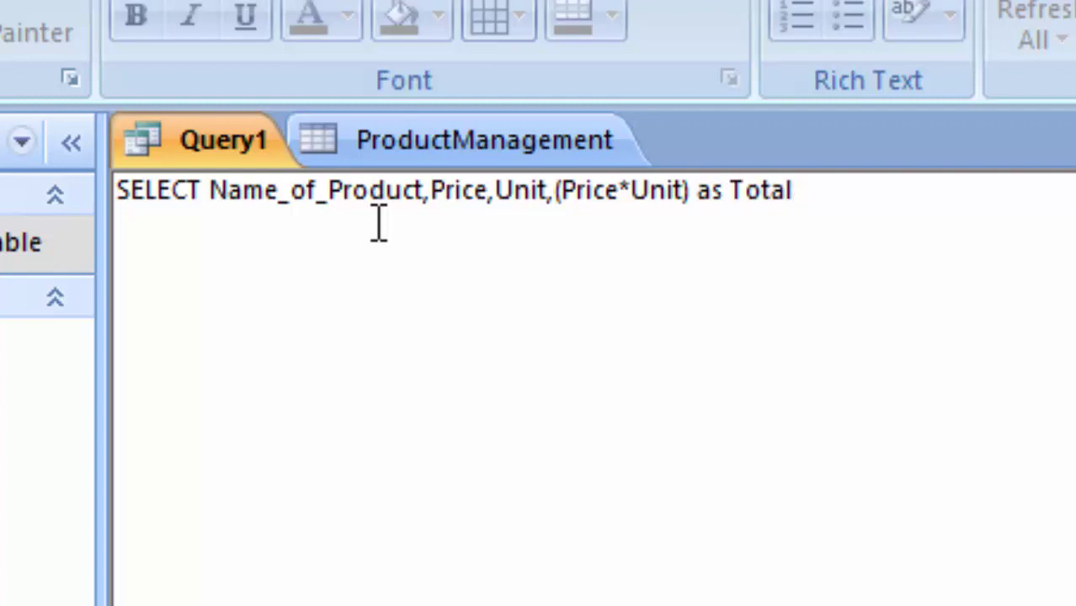
pyautogui.write('_Price')
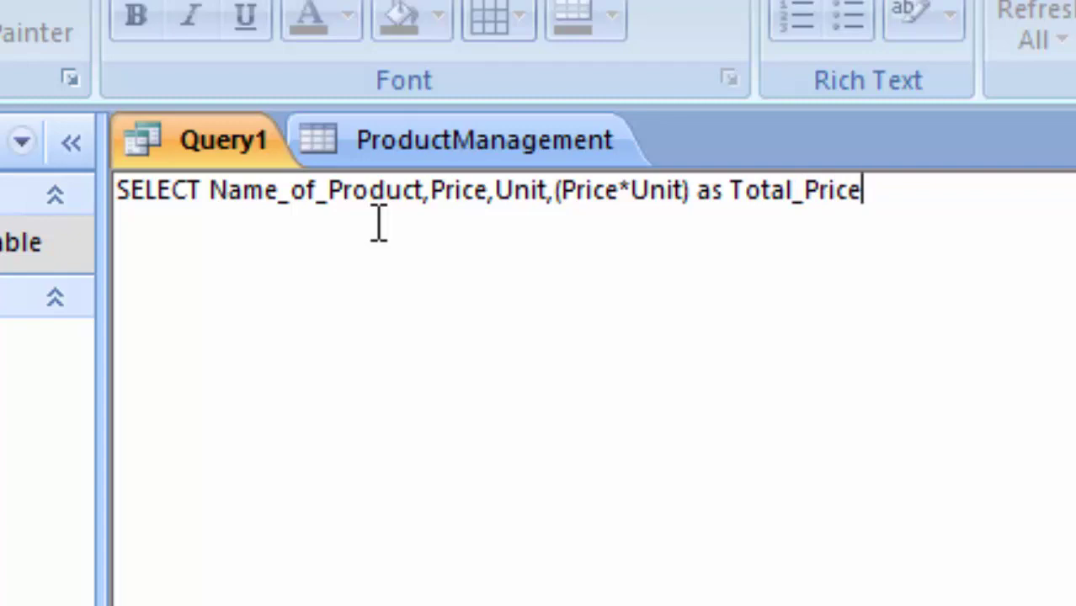
pyautogui.write(' from ')
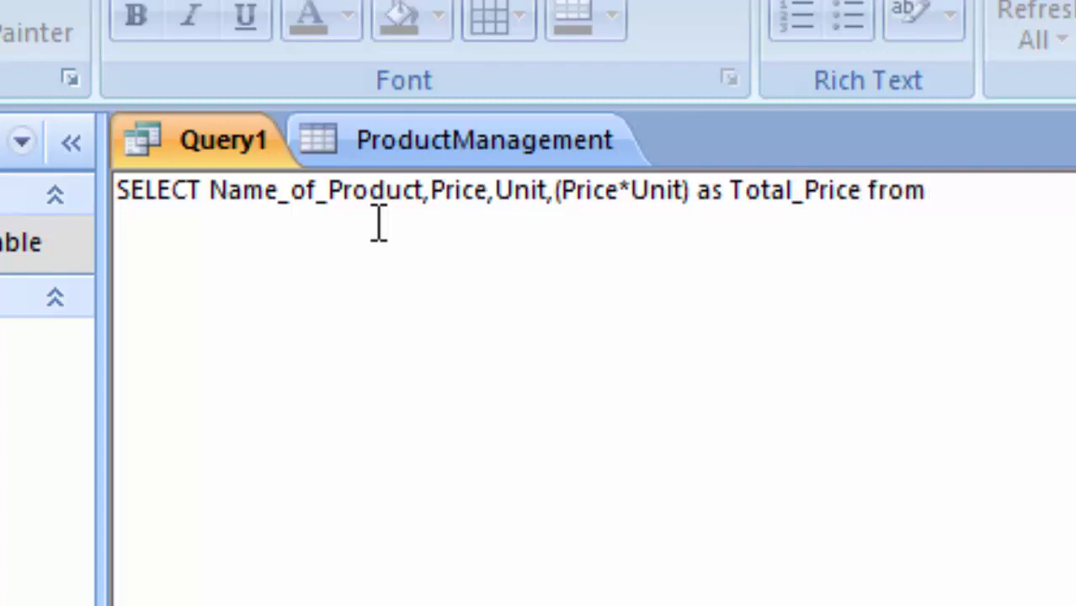
pyautogui.write('P')
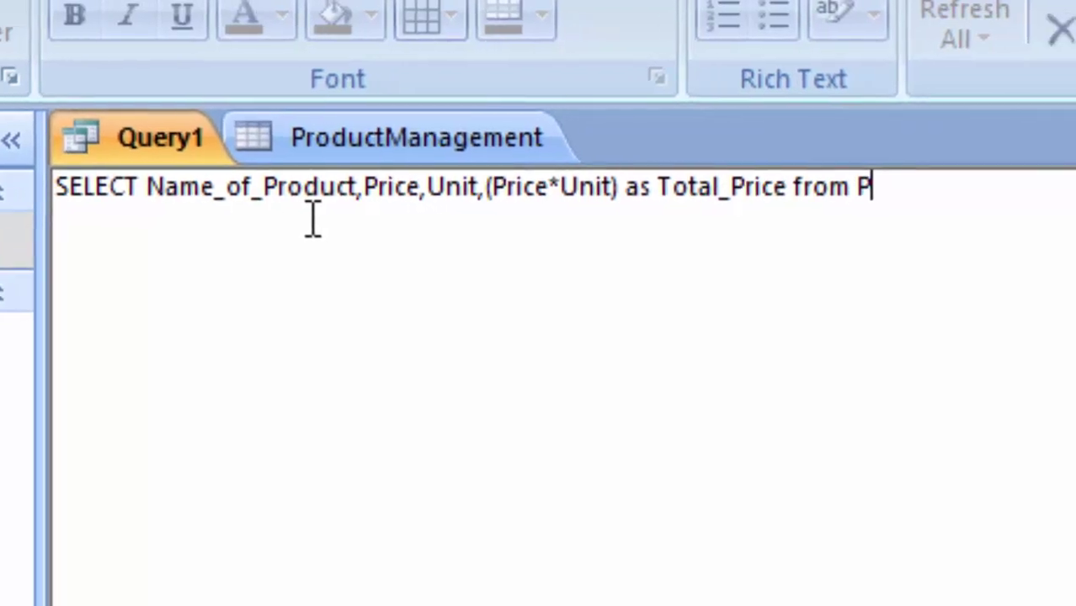
pyautogui.write('roduct')
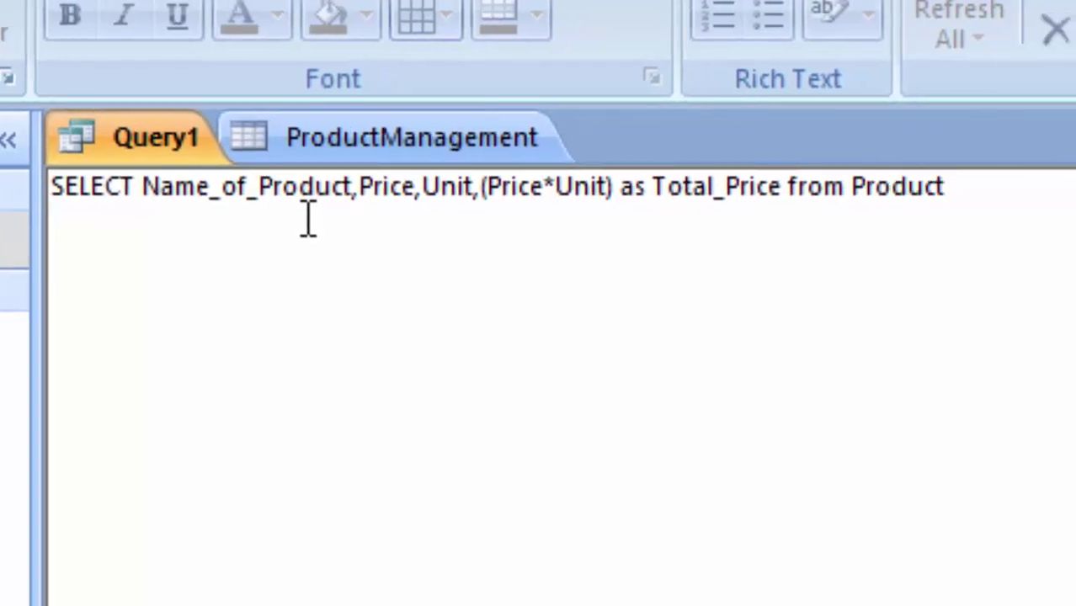
pyautogui.write('Man')
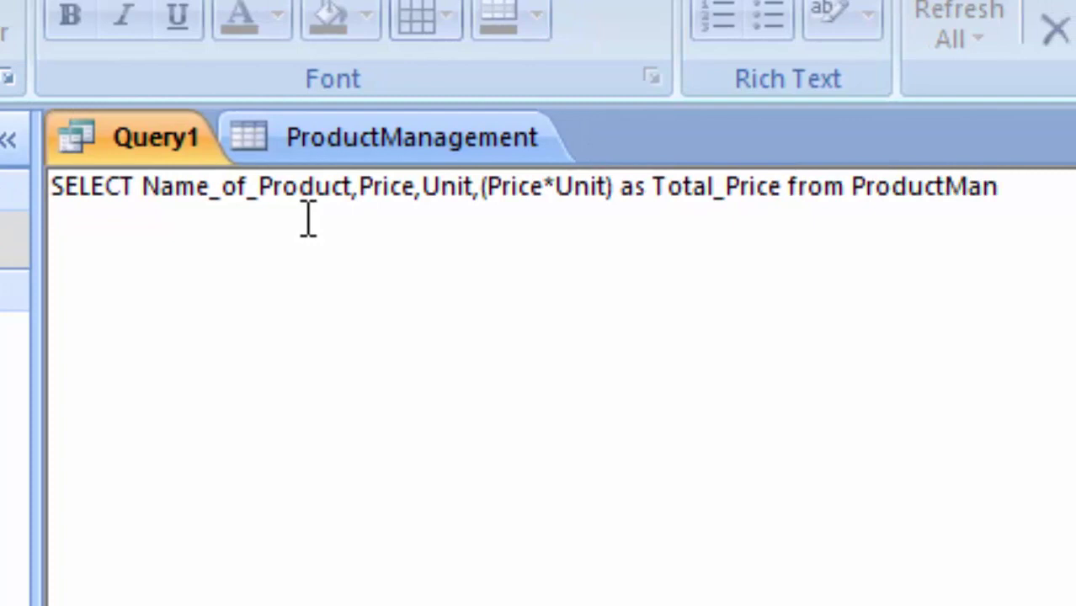
pyautogui.write('a')
pyautogui.write('ge')
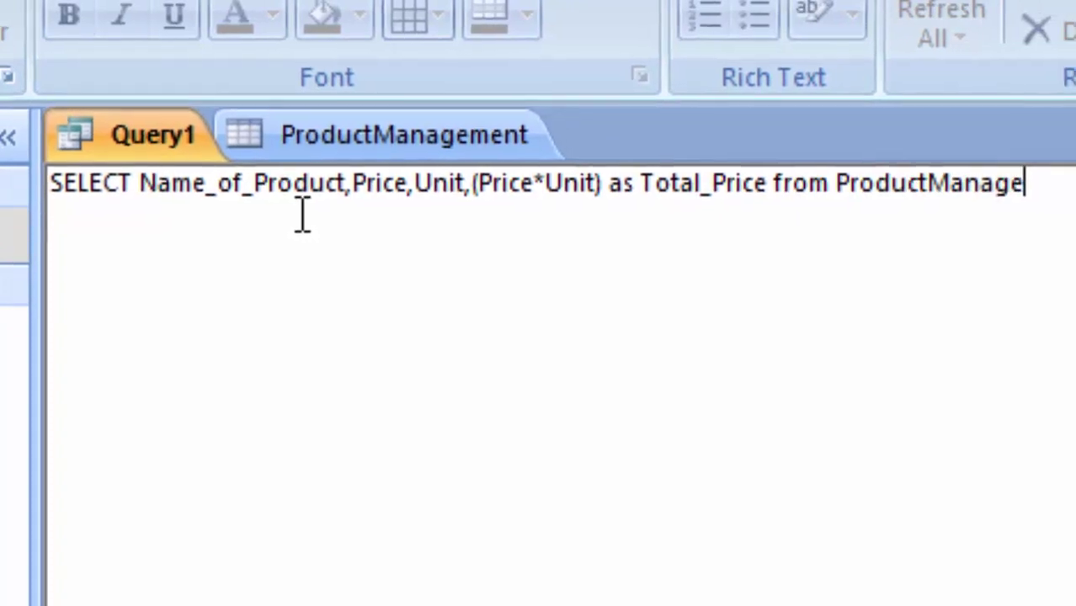
pyautogui.write('ment')
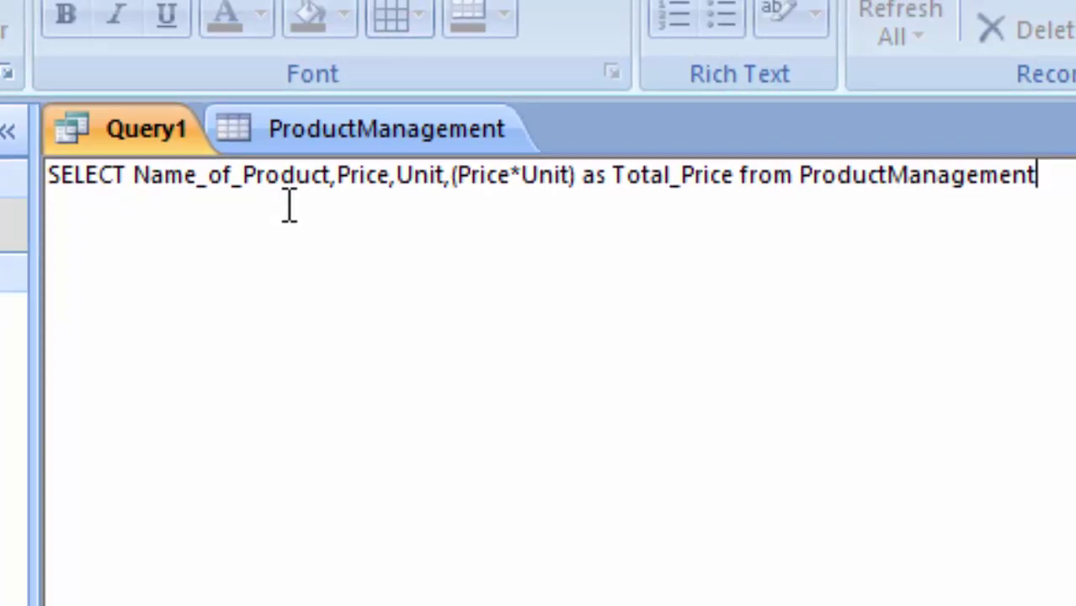
pyautogui.write(';')
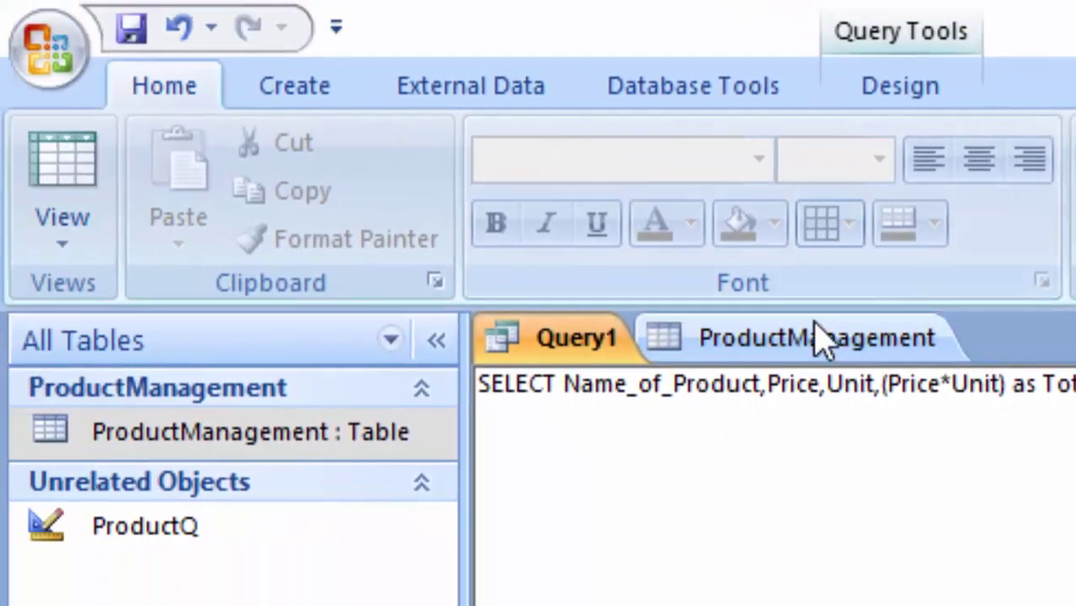
# Step: Close the ProductManagement table tab and bring up the Query Tools Design commands
pyautogui.rightClick(816, 333)
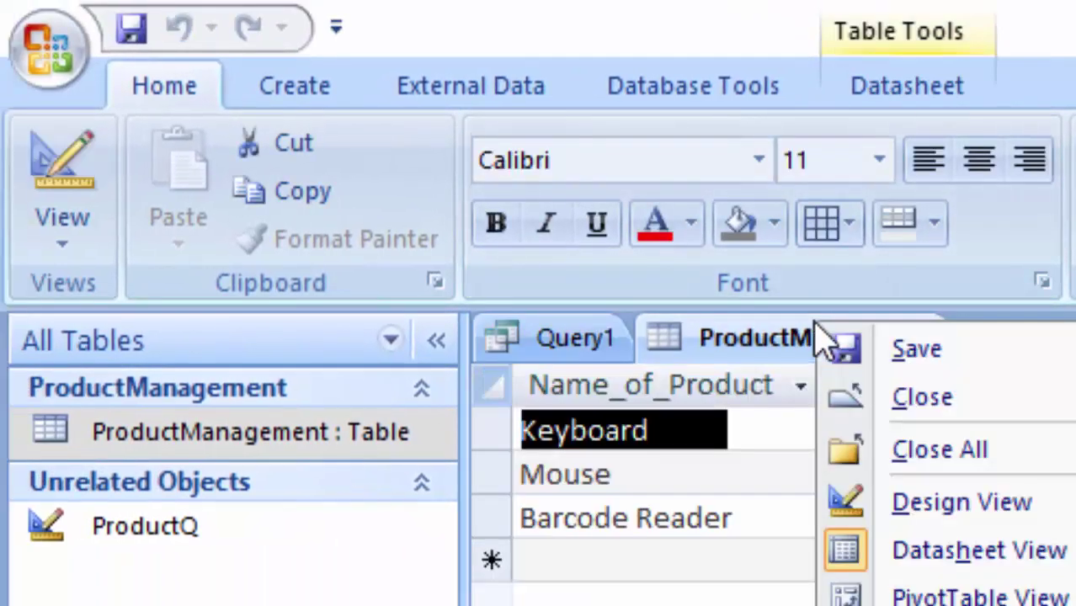
pyautogui.click(905, 402)
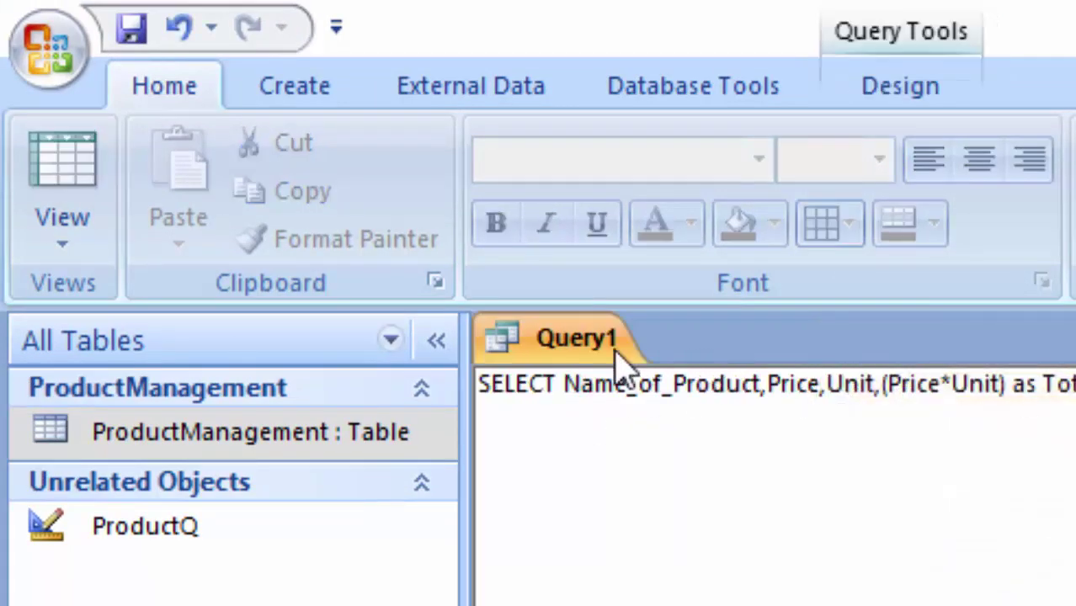
pyautogui.click(934, 94)
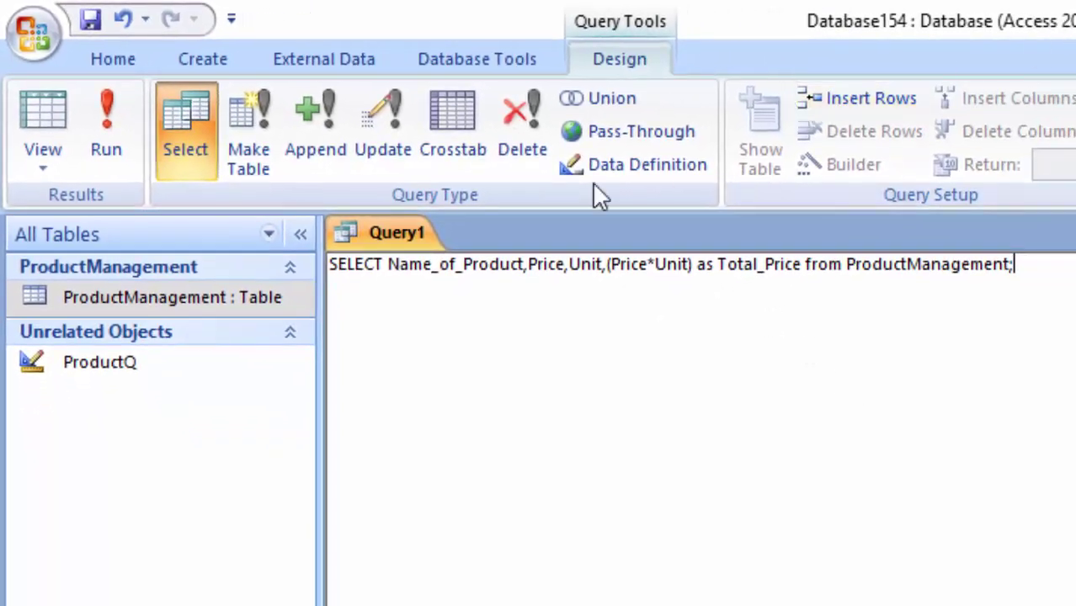
pyautogui.click(106, 147)
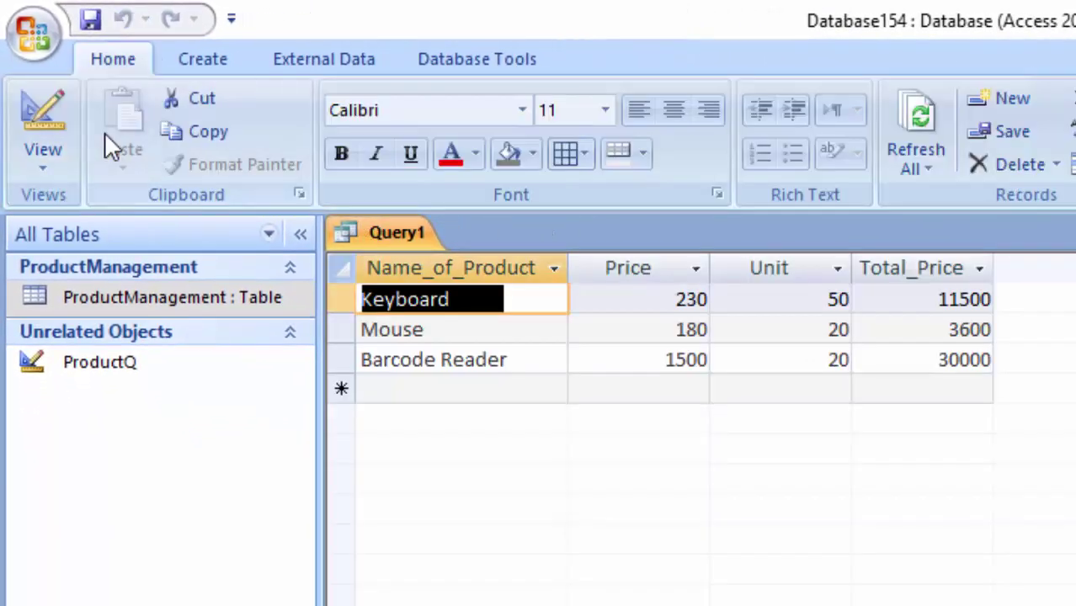
pyautogui.click(946, 300)
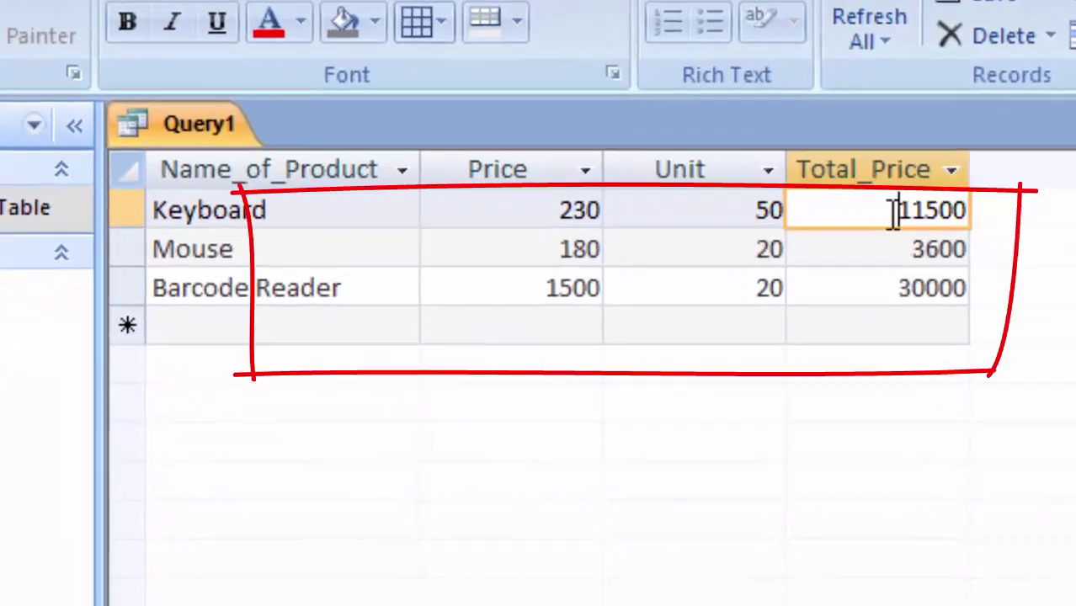
pyautogui.doubleClick(913, 261)
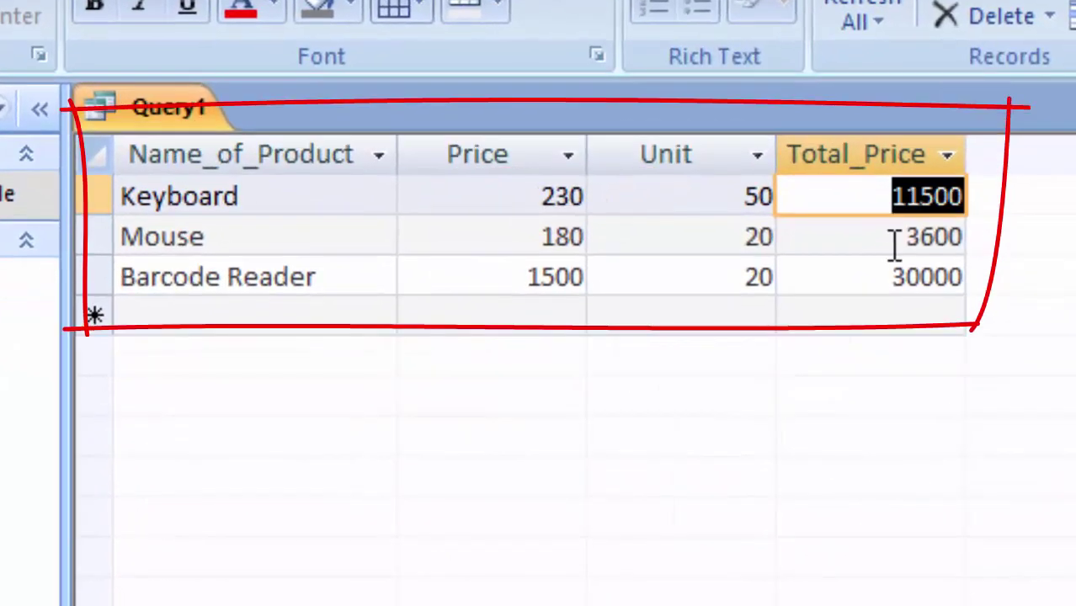
pyautogui.click(290, 324)
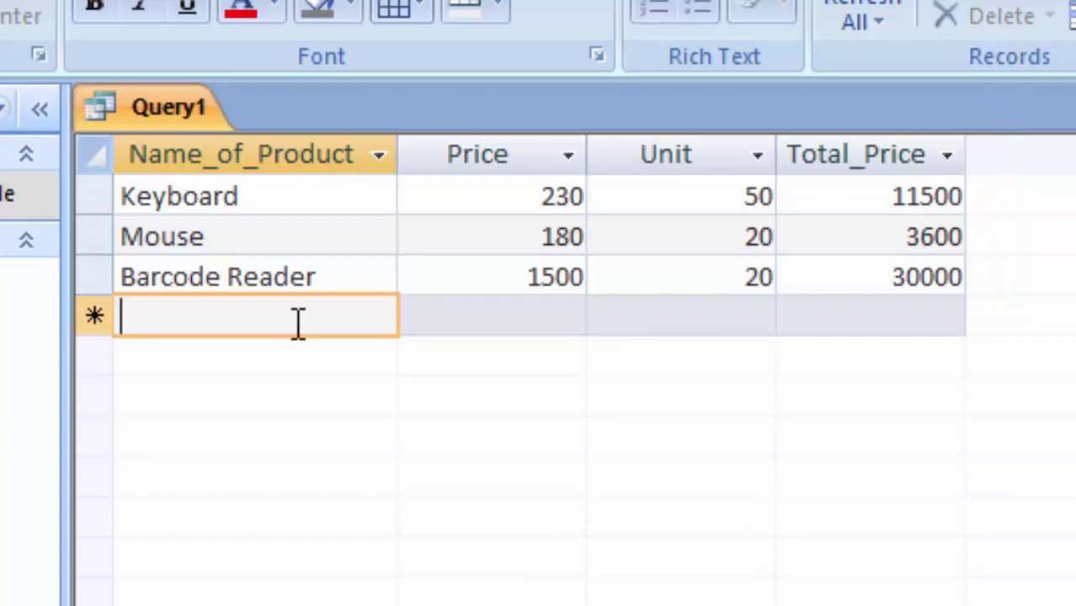
# Step: Add a CPU row with Price 30000 and Unit 4, yielding Total_Price 120000
pyautogui.write('CPU')
pyautogui.press('Tab')
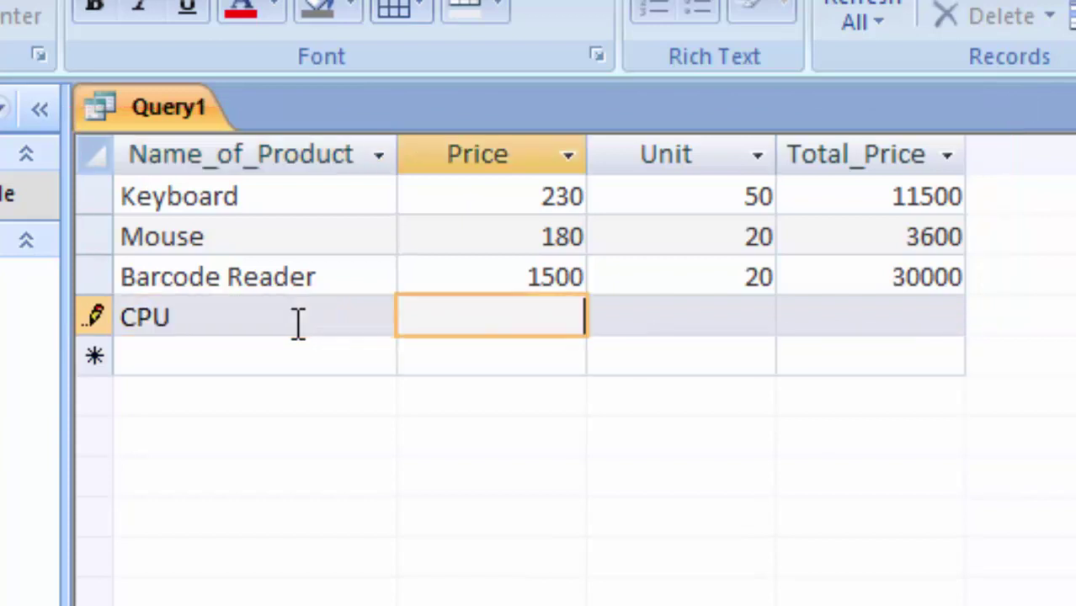
pyautogui.write('30')
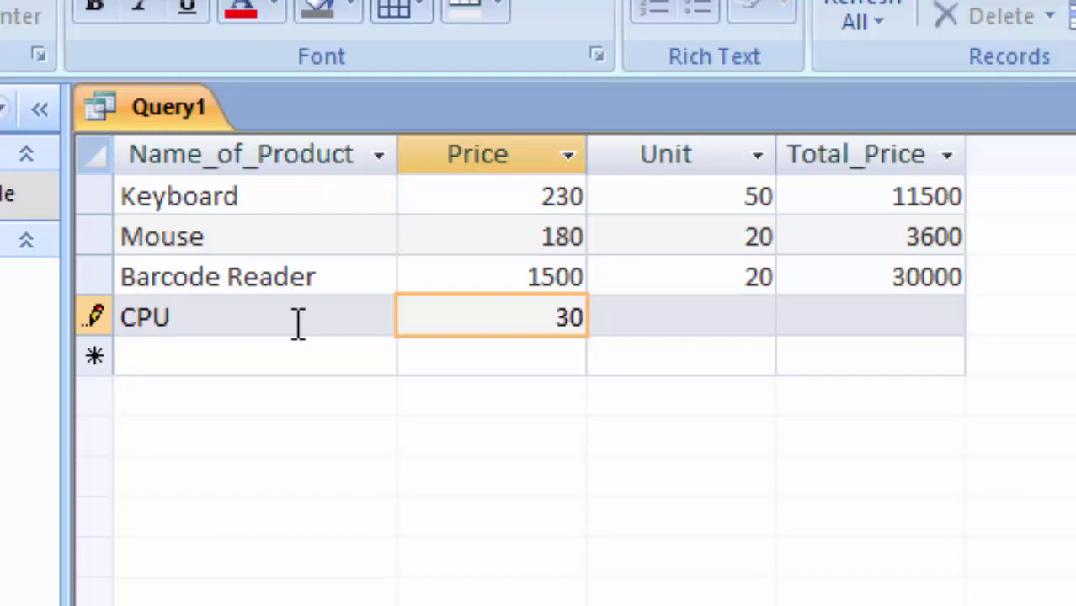
pyautogui.write('000')
pyautogui.press('Tab')
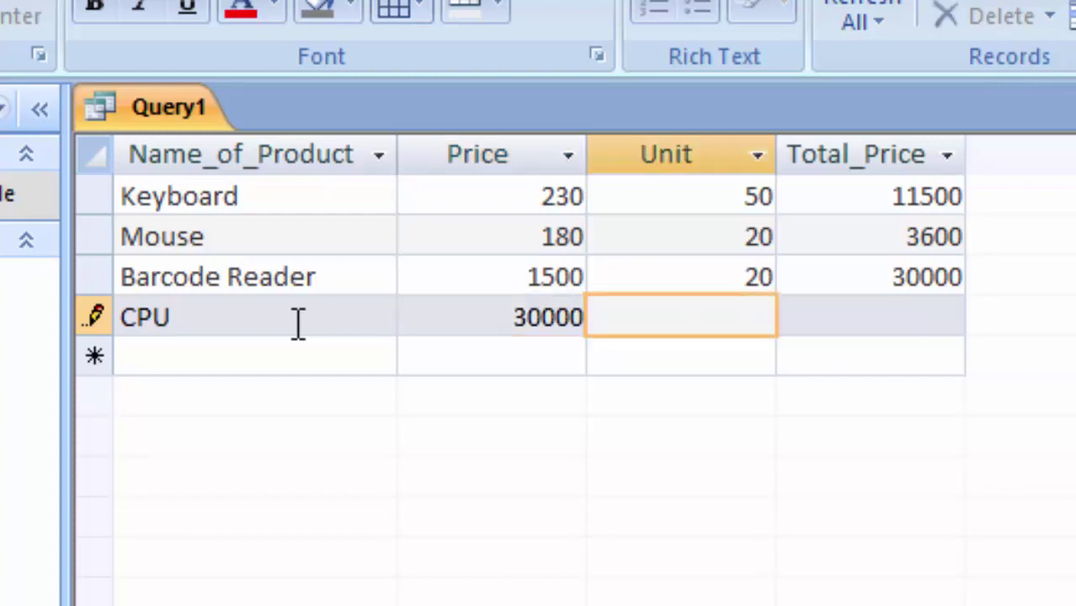
pyautogui.write('4')
pyautogui.press('Tab')
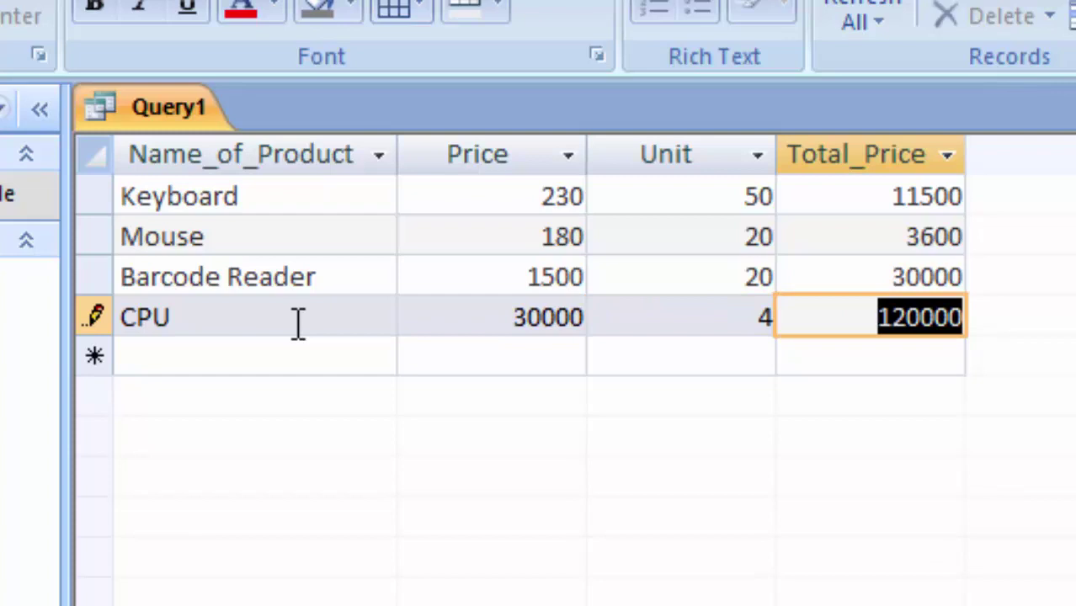